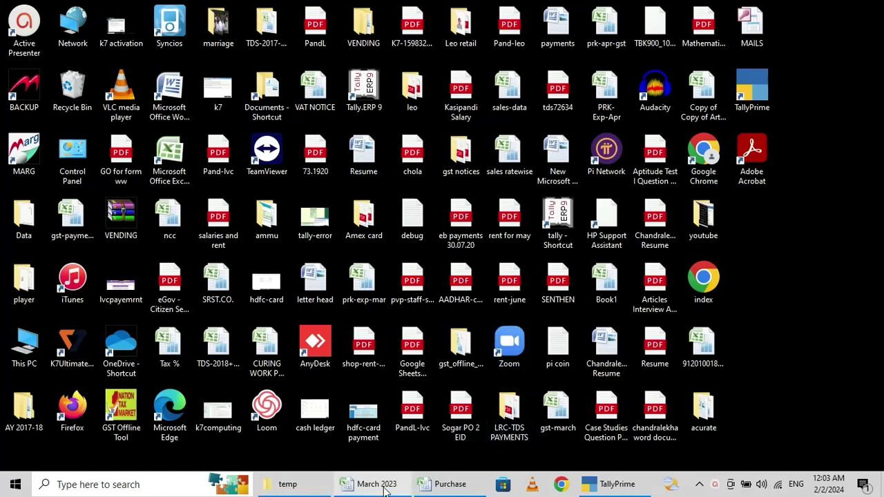
Check ETRADE's invoice row 6 in the March 2023 B2B sheet up to F6, then bring up the Purchase vouchers
click(384, 487)
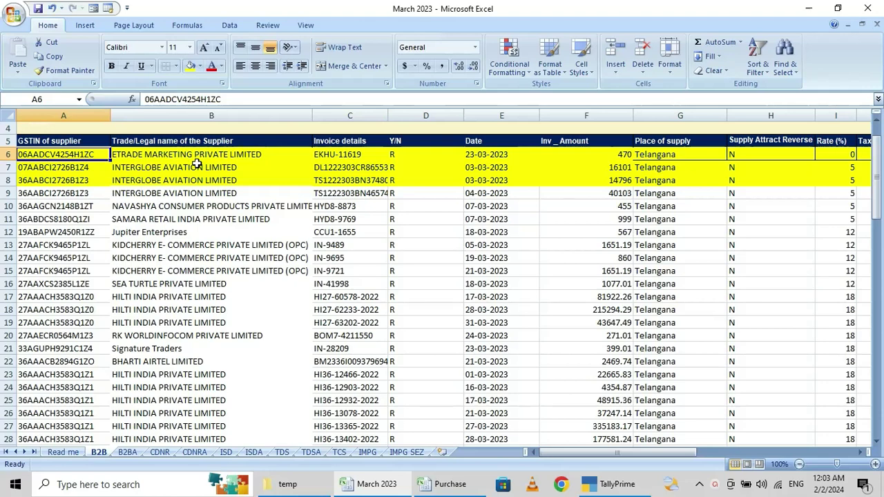
key(Right)
key(Right)
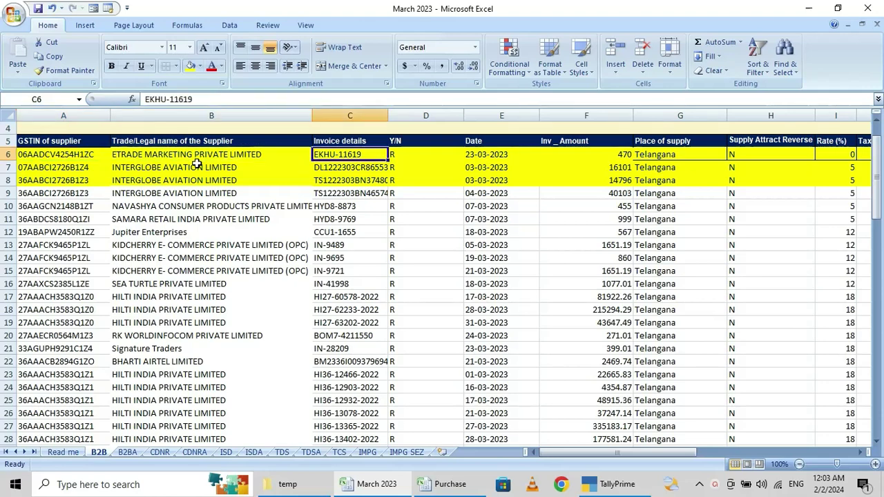
key(Right)
key(Right)
key(Right)
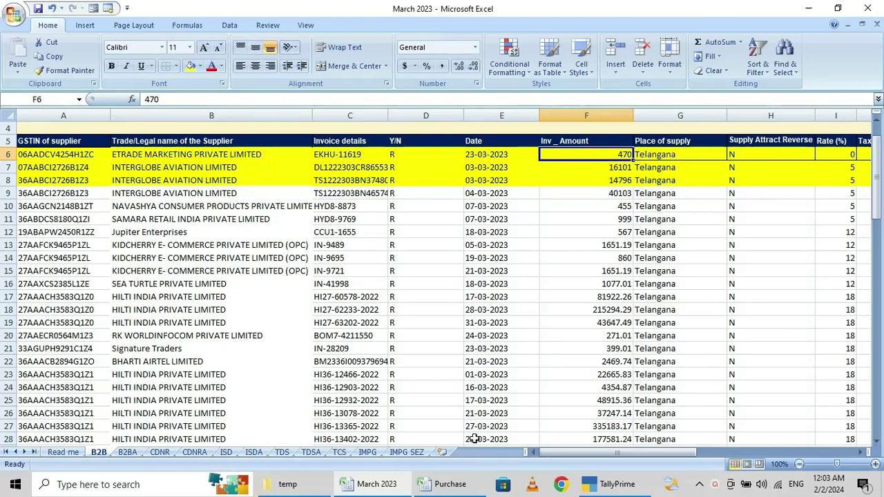
mouse_move(450, 484)
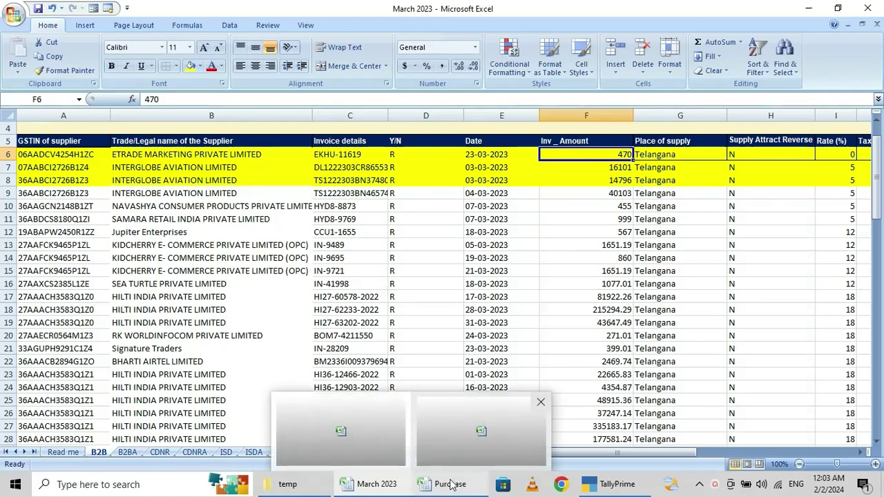
click(451, 487)
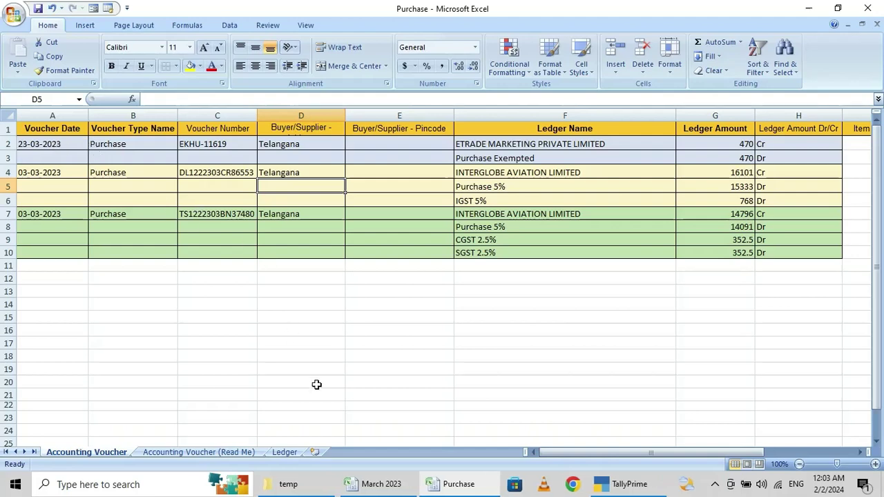
Compare the Purchase vouchers with March 2023 rows, checking ETRADE's Purchase Exempted 470 Dr line
click(378, 484)
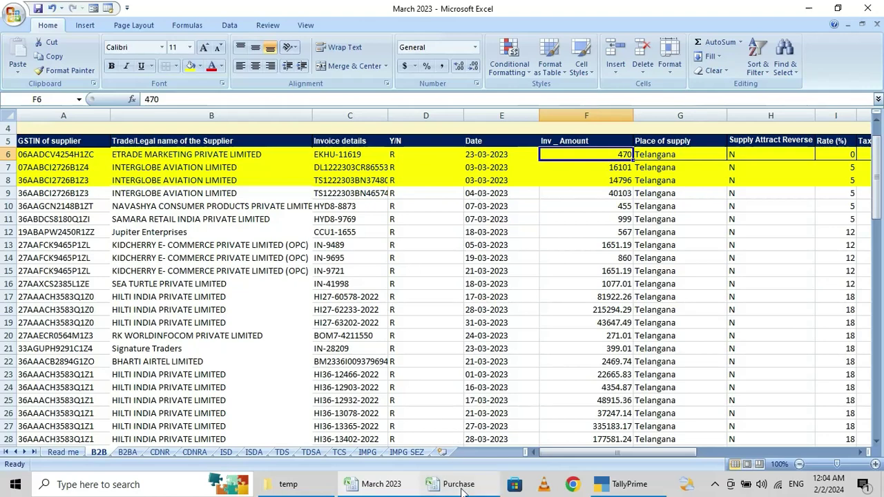
mouse_move(459, 485)
click(489, 430)
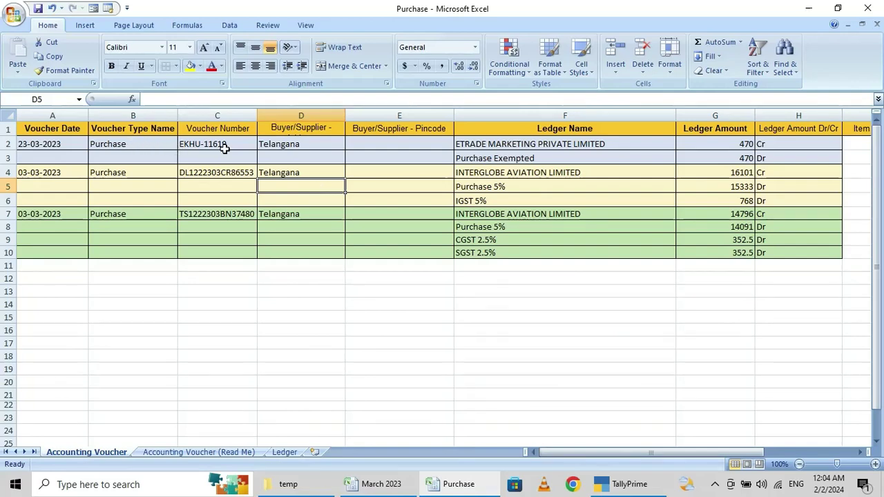
click(389, 485)
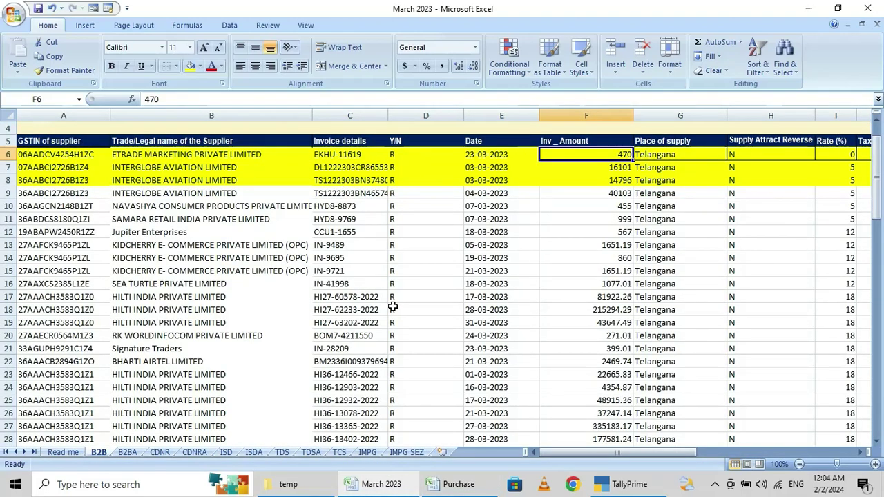
click(461, 484)
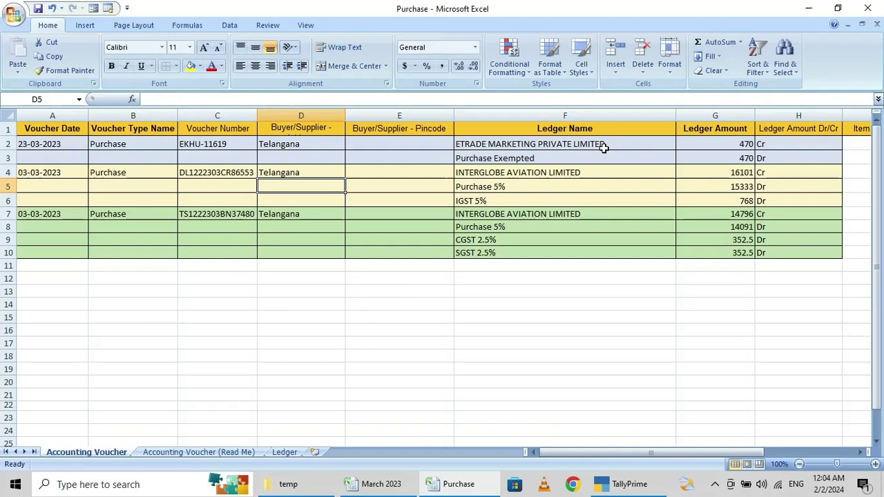
click(566, 160)
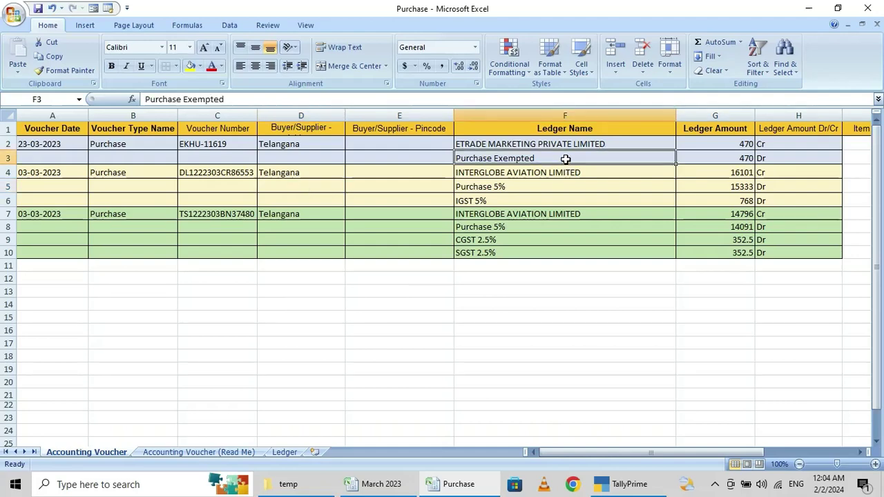
click(453, 484)
mouse_move(489, 429)
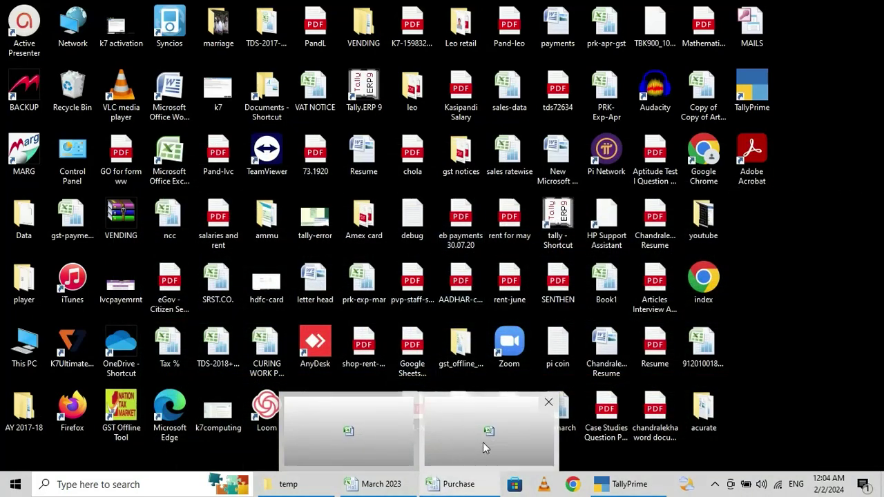
click(478, 431)
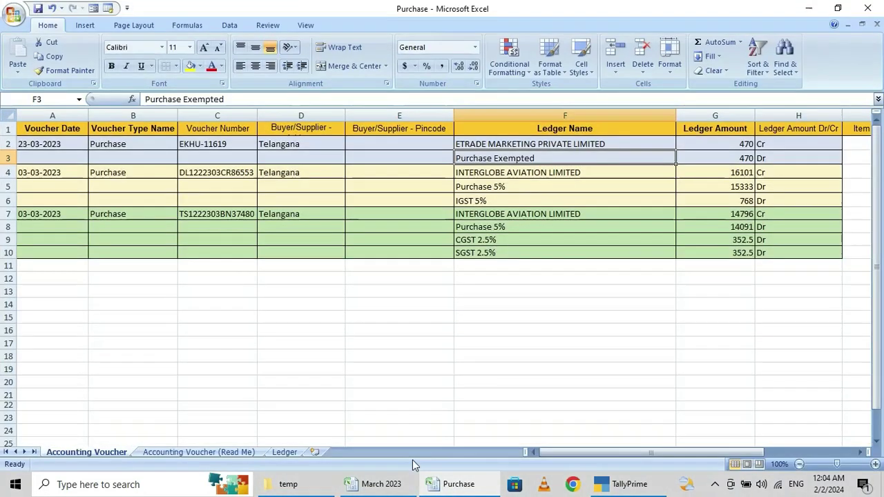
Check ETRADE's tax rate and taxable value in row 6 (I6, J6), then return to Purchase
click(387, 484)
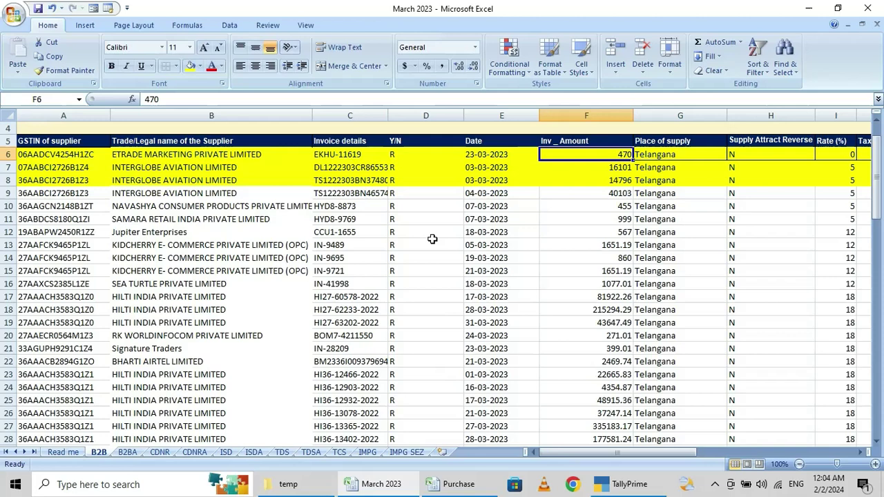
key(Right)
key(Right)
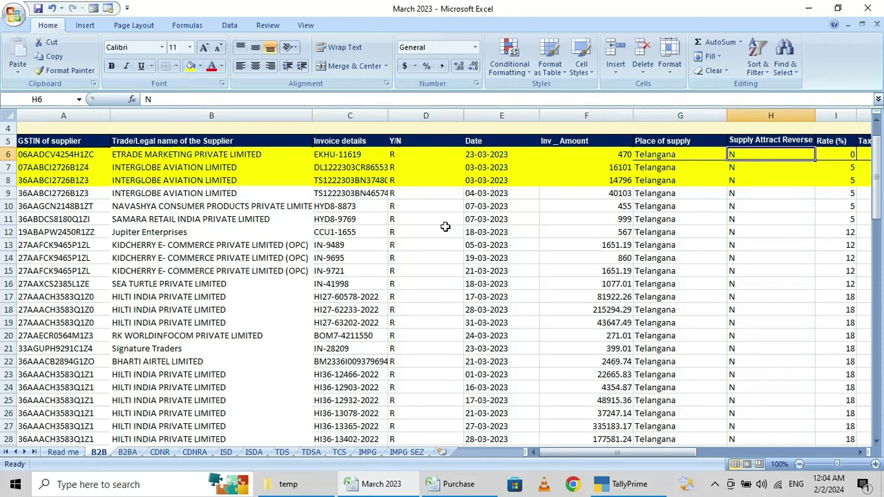
key(Right)
key(Right)
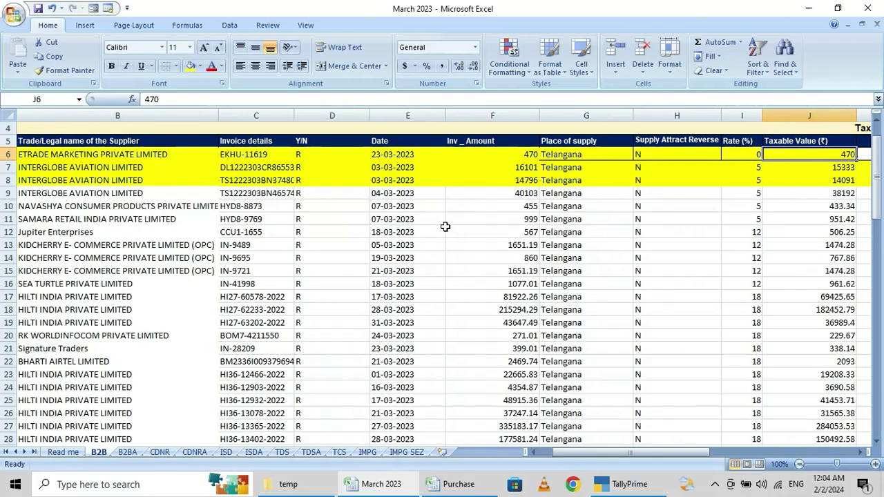
key(Left)
key(Left)
key(Left)
key(Left)
key(Right)
key(Right)
key(Right)
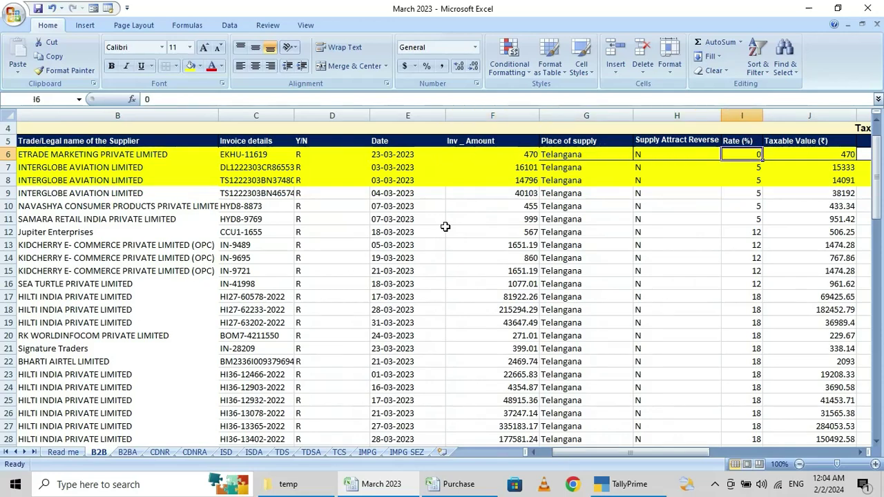
key(Right)
key(Left)
key(Left)
key(Left)
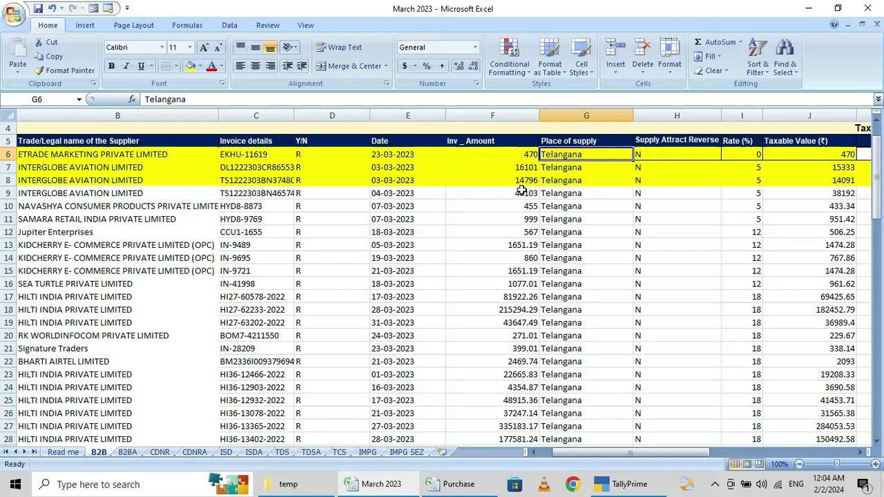
mouse_move(454, 484)
click(446, 439)
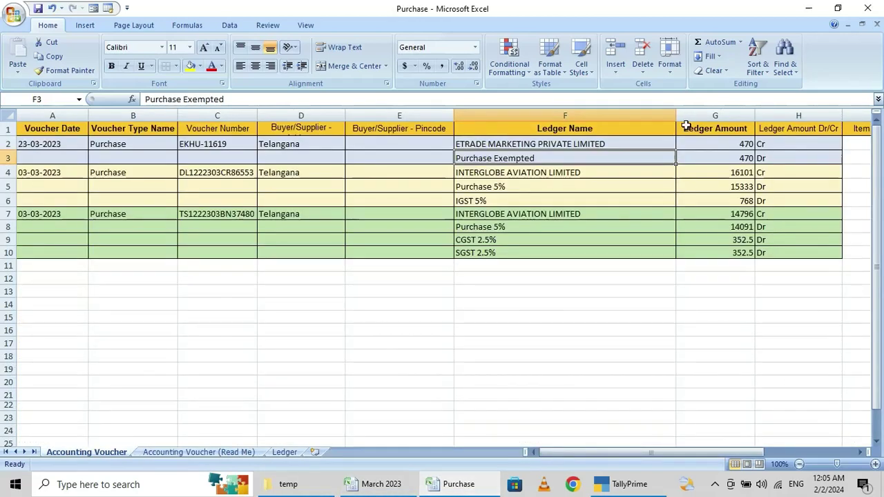
Verify the three vouchers' Cr entries and the Purchase 5% 15333 and IGST 5% 768 amounts
click(783, 143)
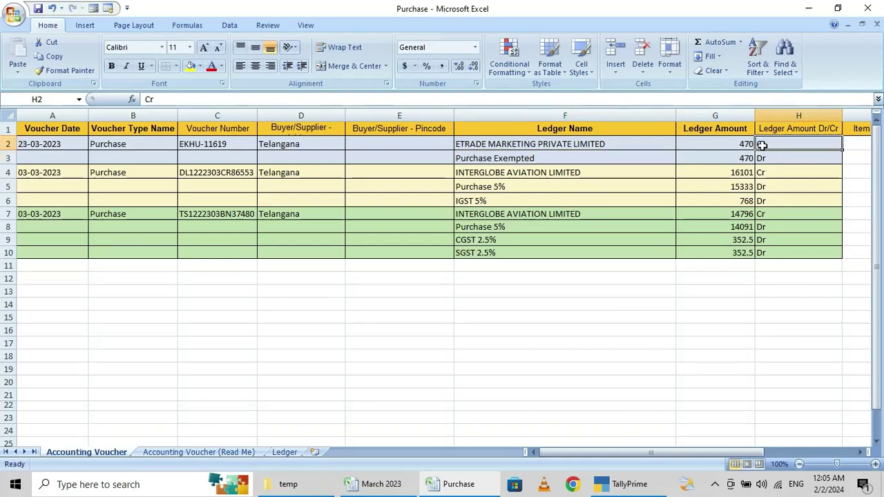
click(762, 174)
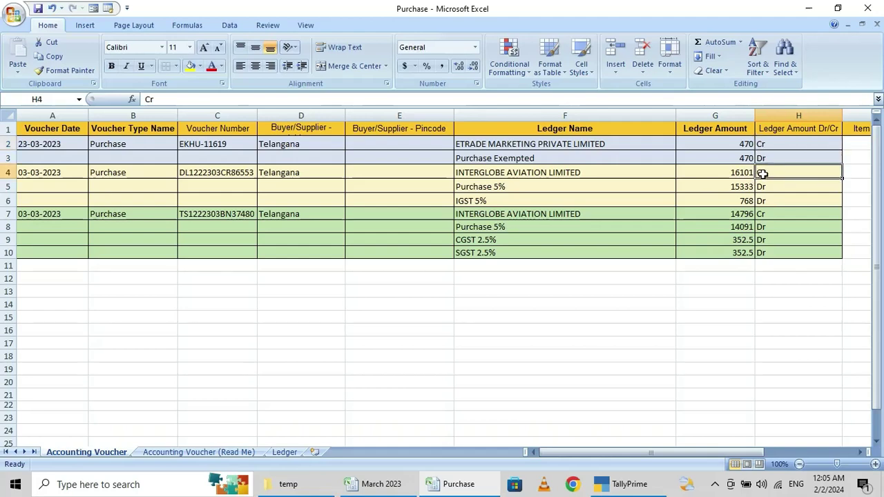
click(764, 214)
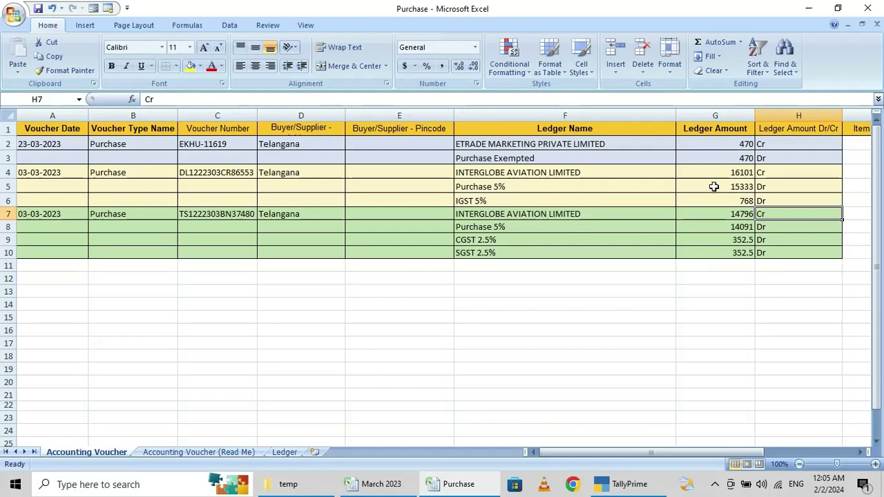
click(714, 186)
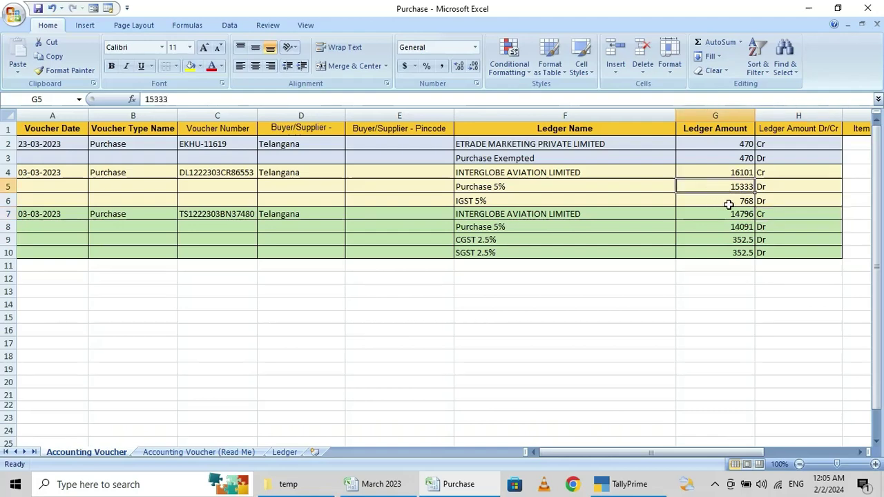
click(729, 203)
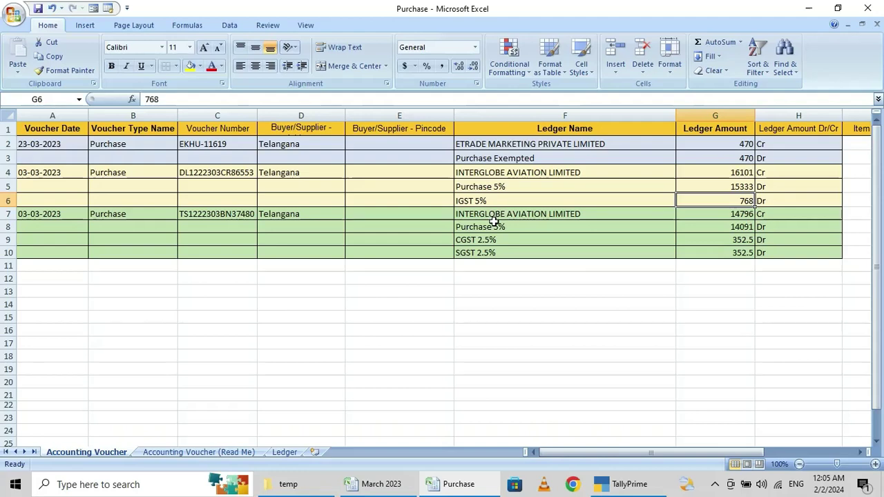
click(393, 487)
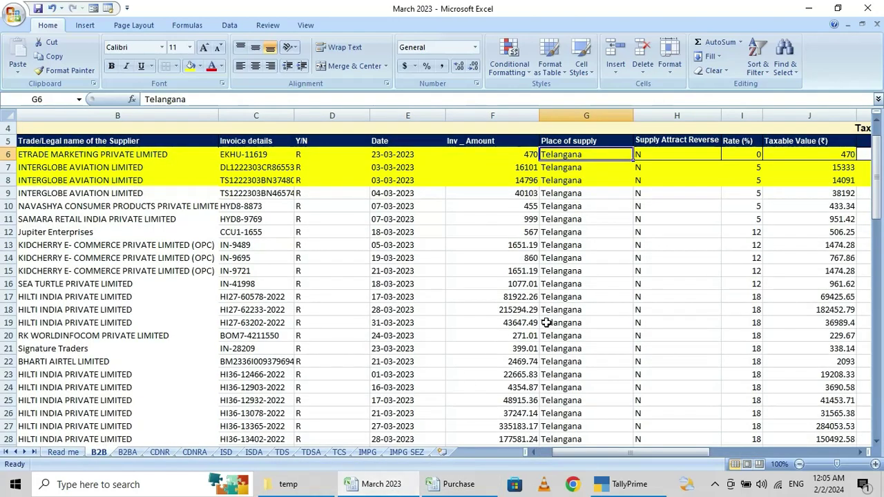
Check the third invoice's amount 14796, taxable value 14091 and tax columns, then return to Purchase
key(Down)
key(Down)
key(Left)
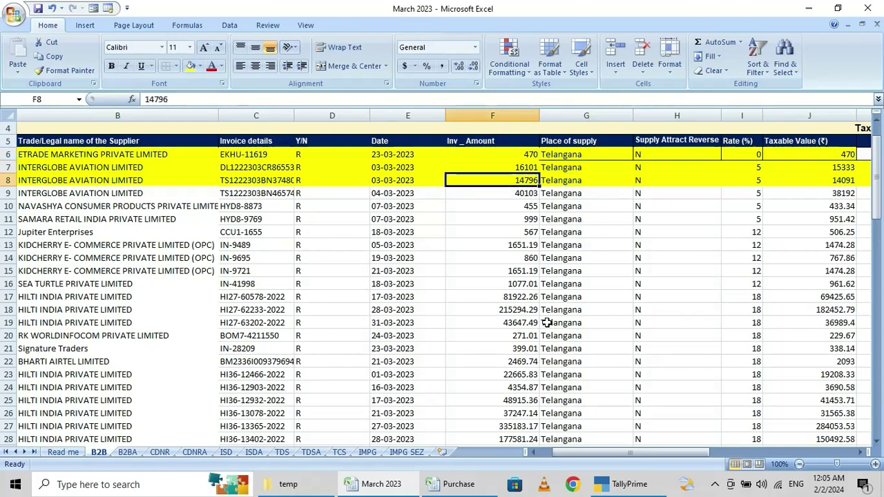
key(Right)
key(Right)
key(Right)
key(Right)
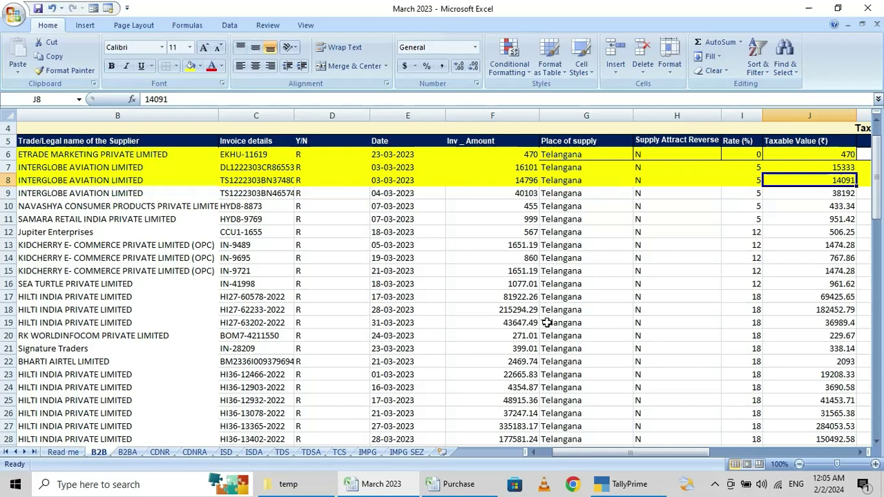
key(Right)
key(Right)
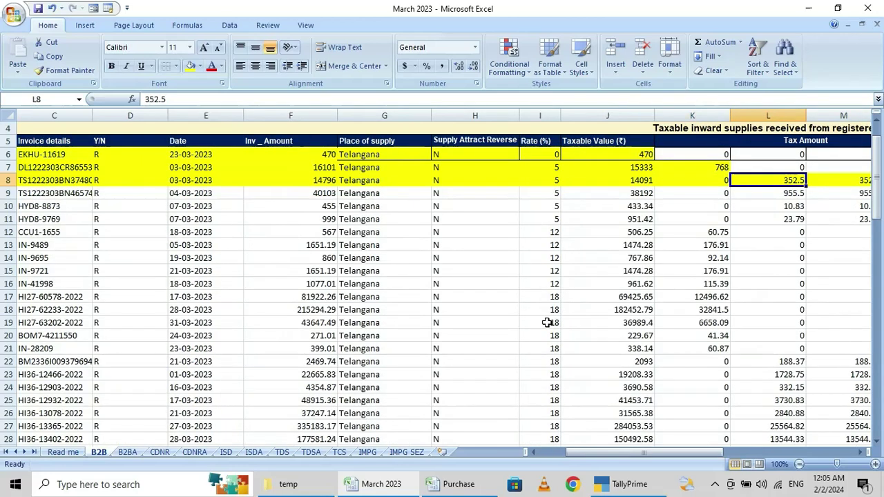
key(Right)
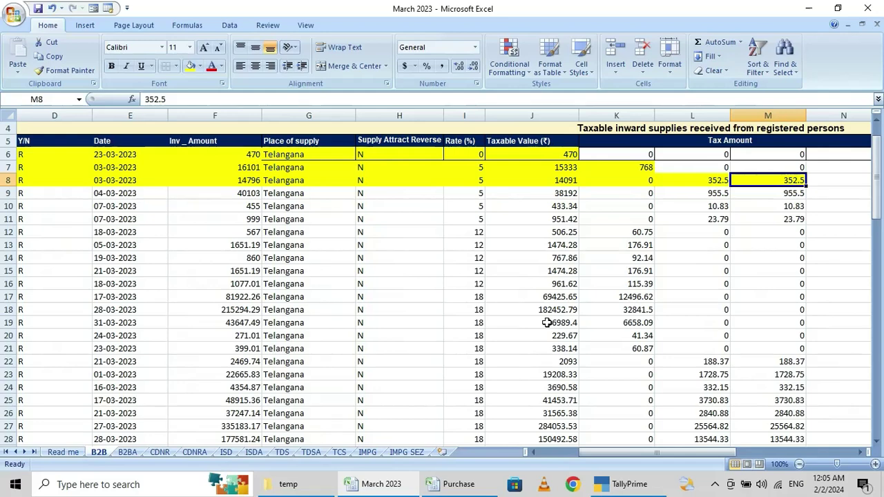
key(Left)
key(Left)
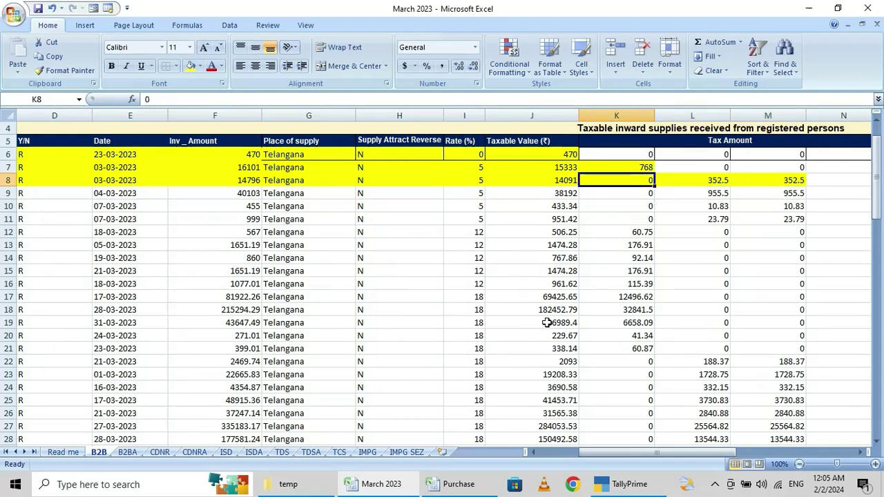
key(Left)
key(Left)
key(Left)
key(Left)
key(Left)
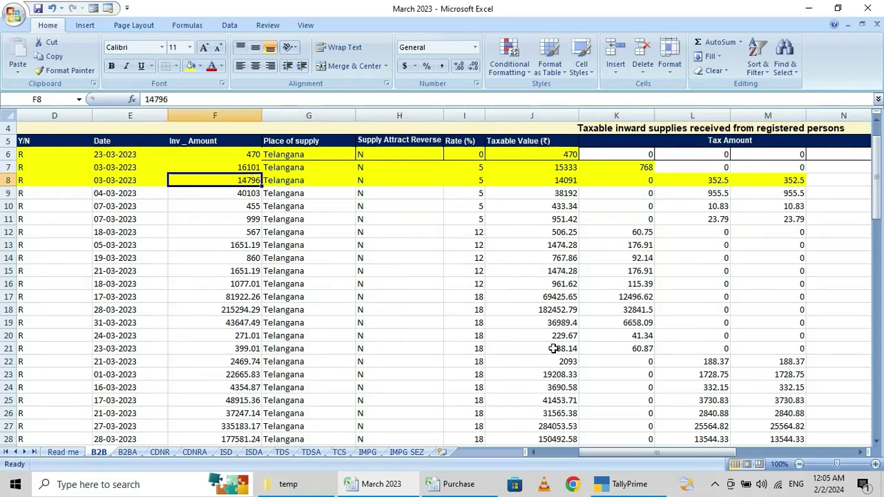
click(462, 485)
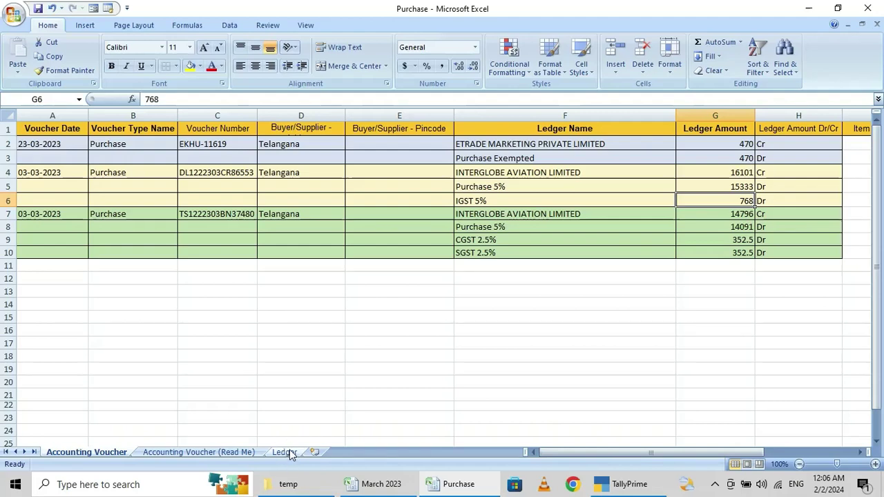
Review the Ledger sheet's Purchase Exempted, Purchase 5%, IGST 5%, CGST 2.5% and INTERGLOBE entries
click(285, 452)
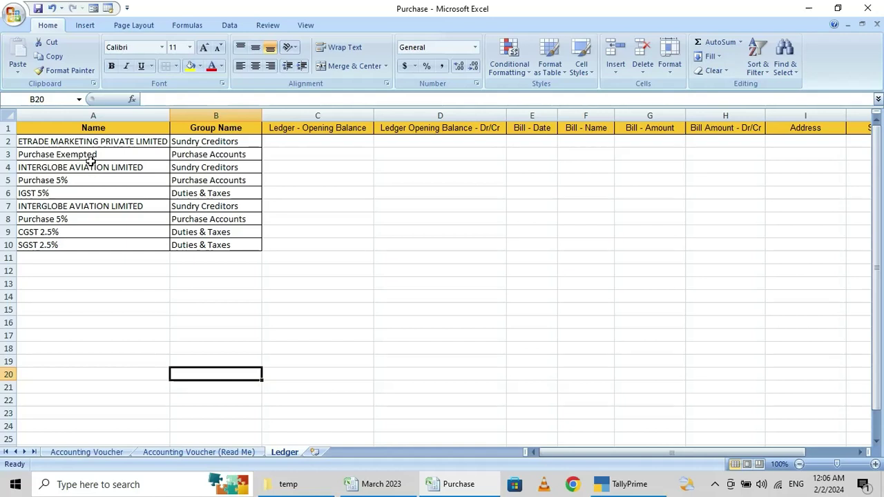
click(91, 158)
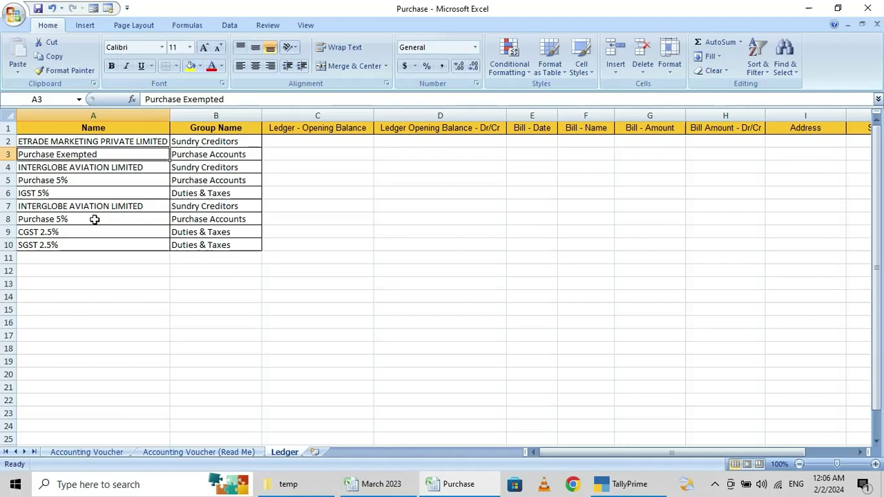
click(67, 179)
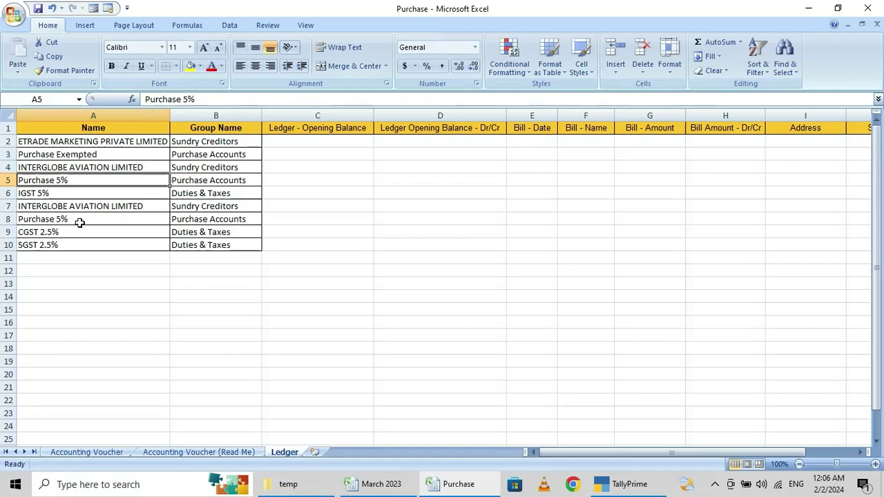
click(57, 196)
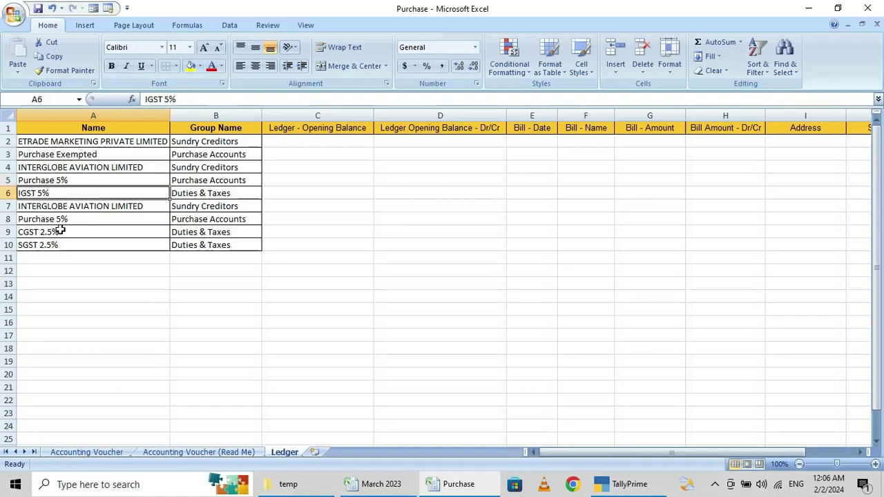
click(61, 231)
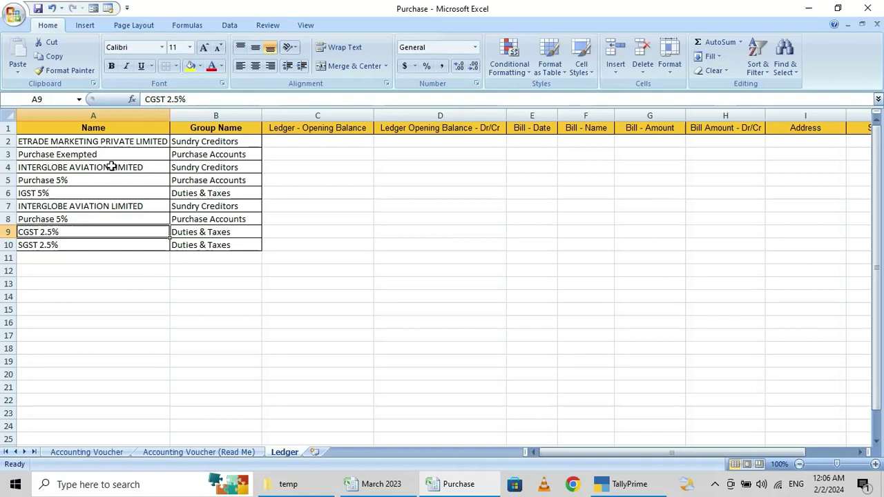
click(111, 167)
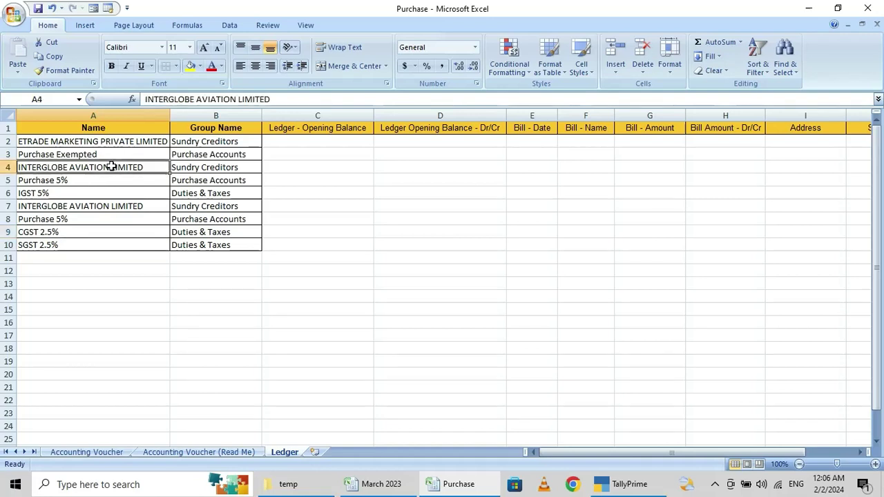
Delete the entire duplicate INTERGLOBE AVIATION LIMITED row from the Ledger sheet
key(Right)
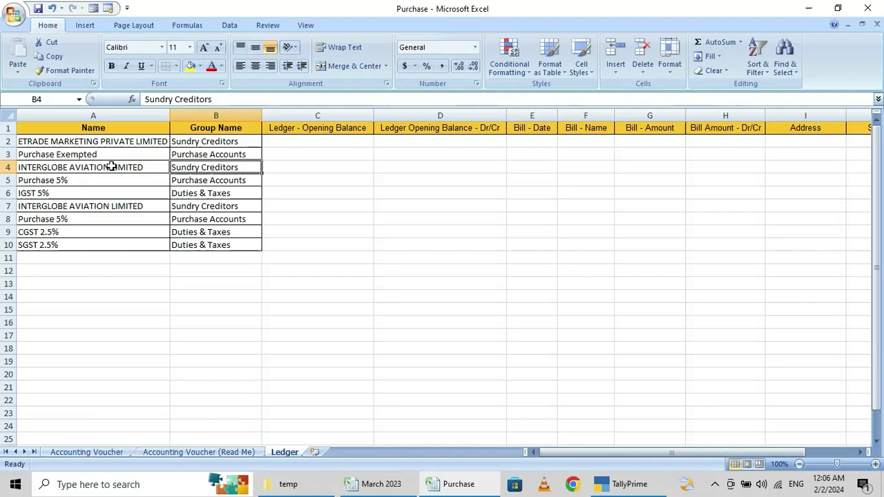
key(Left)
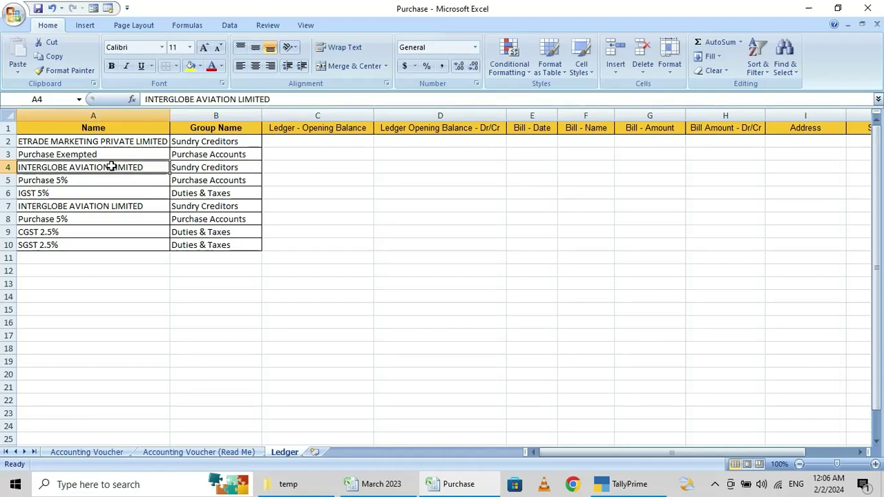
key(shift+Right)
key(shift+Right)
key(shift+Left)
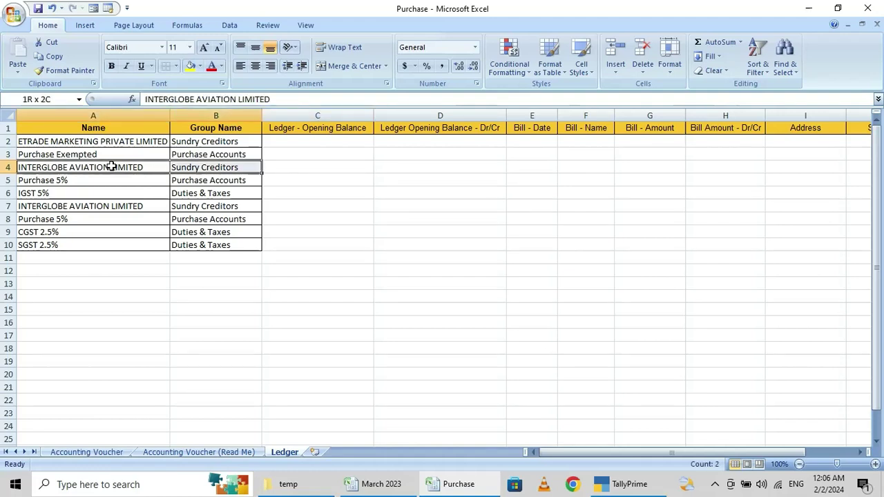
key(alt+e)
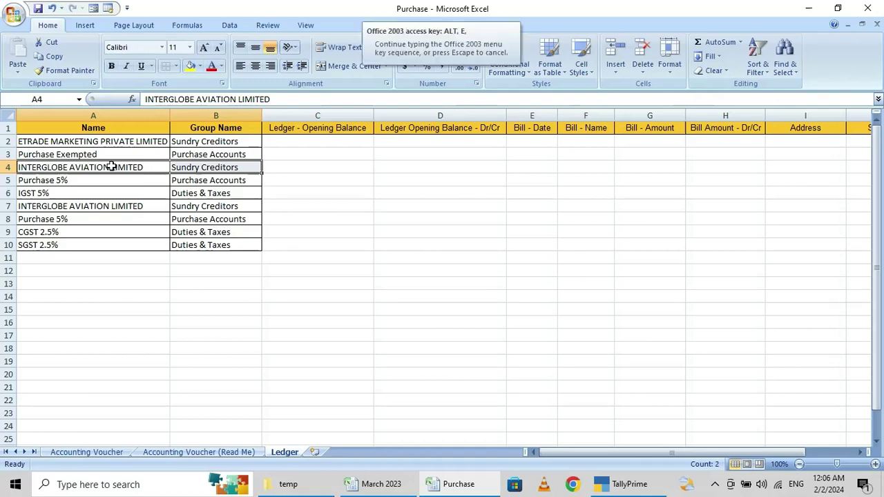
key(d)
key(r)
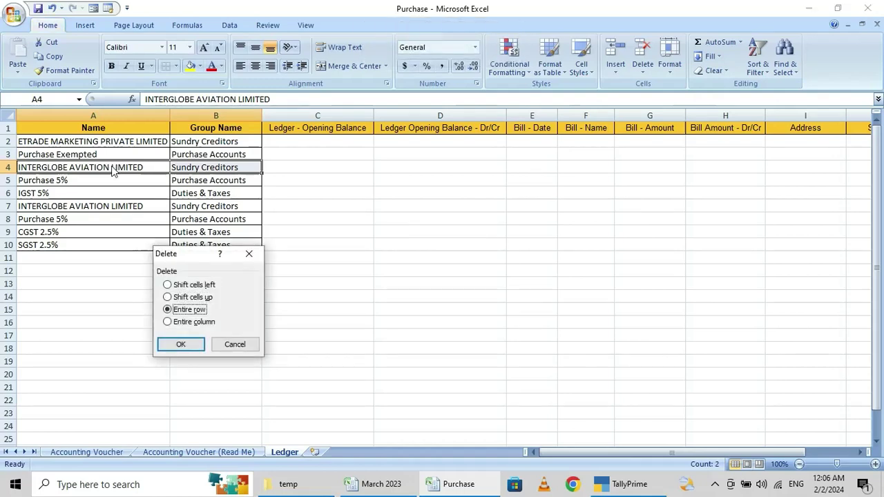
key(Return)
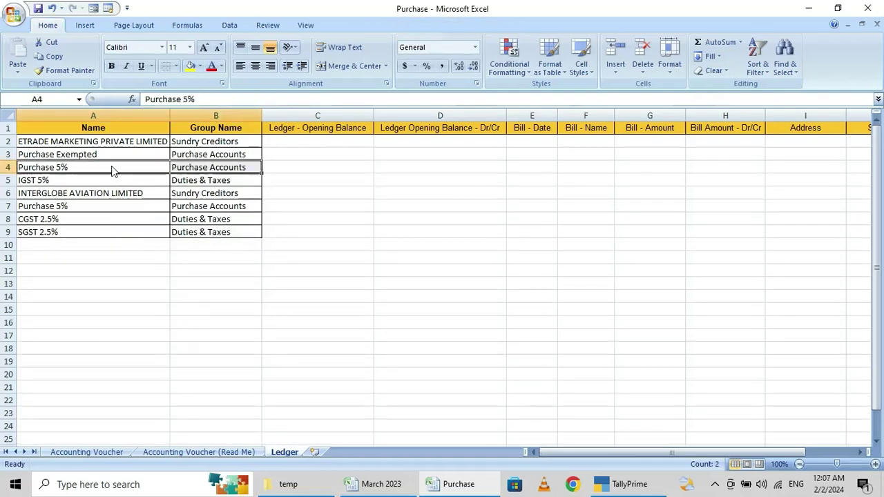
Delete the entire duplicate Purchase 5% row and recheck the remaining ledgers
key(Down)
key(Down)
key(Up)
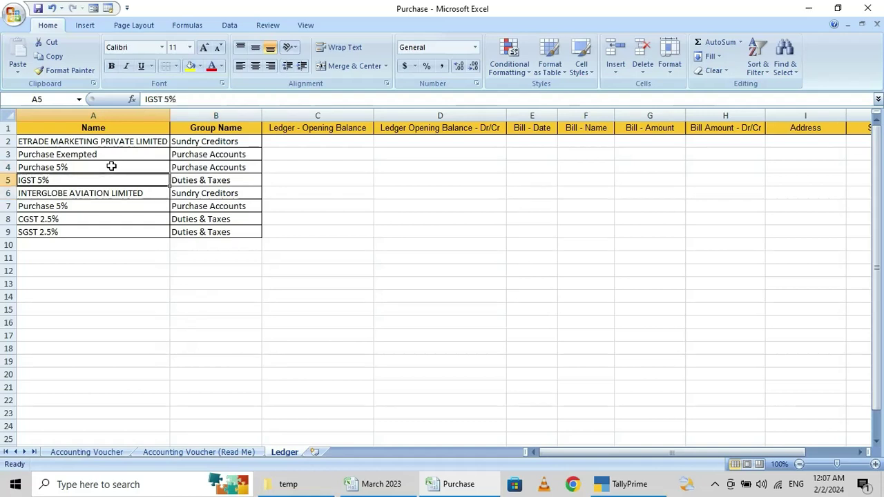
key(Down)
key(Down)
key(Up)
key(Up)
key(Up)
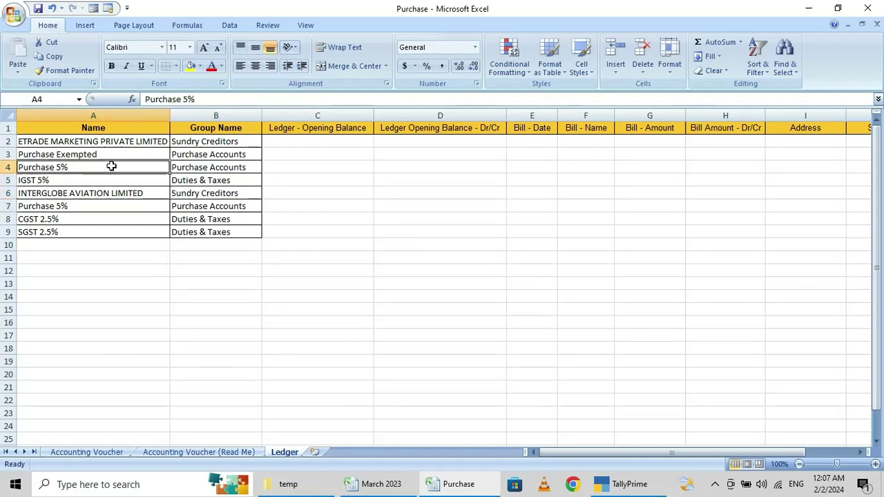
key(Down)
key(Up)
key(Right)
key(Left)
key(shift+Right)
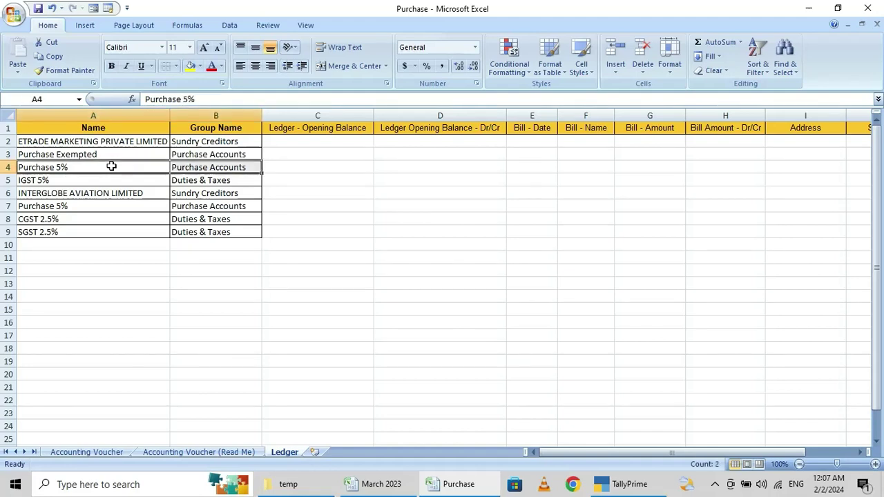
key(alt+e)
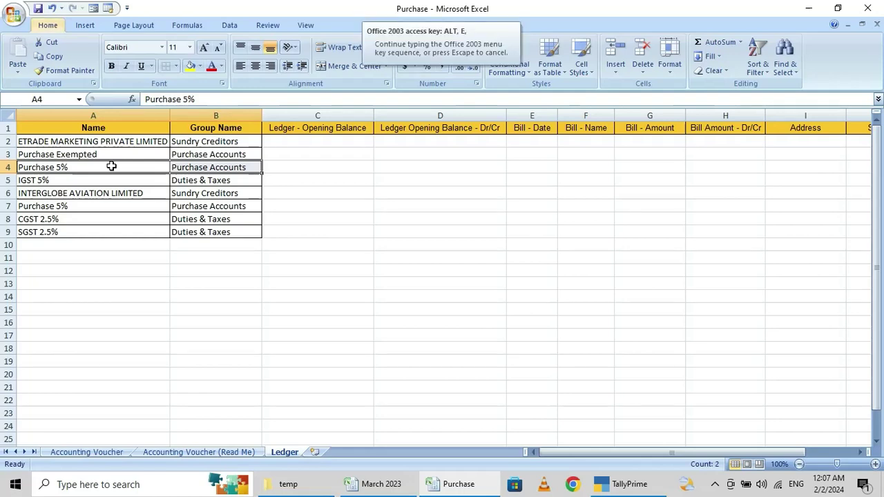
key(d)
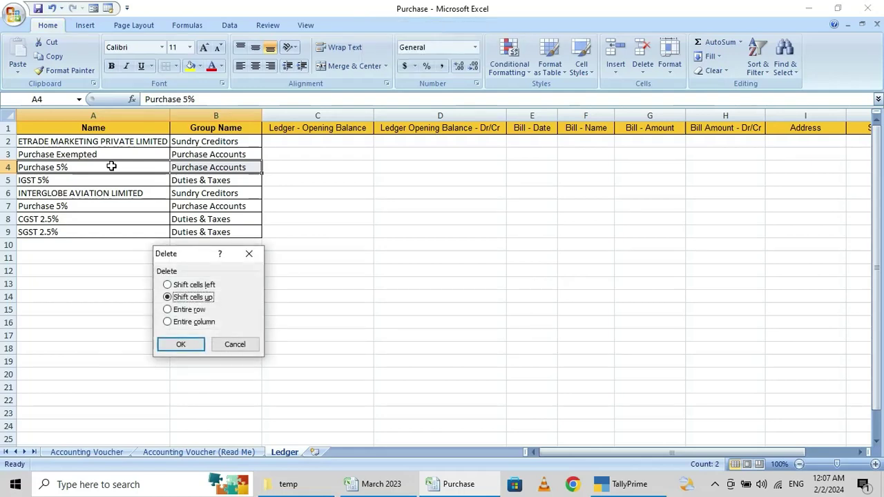
key(r)
key(Return)
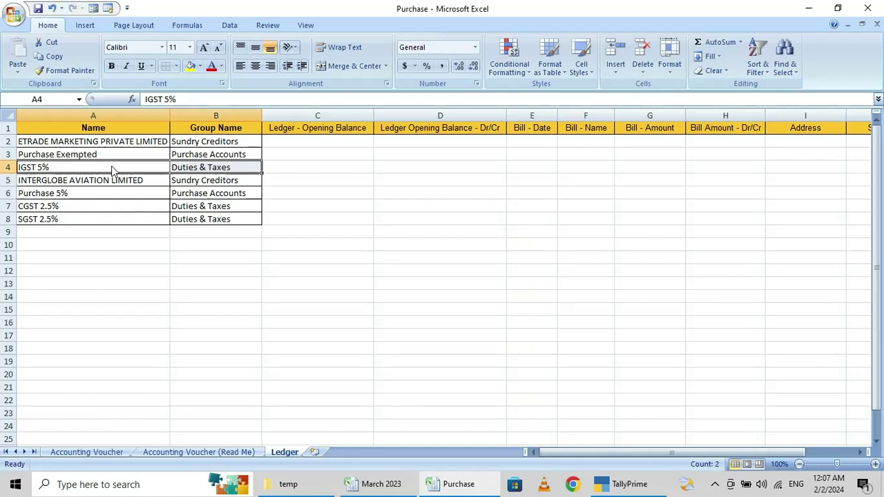
key(Up)
key(Up)
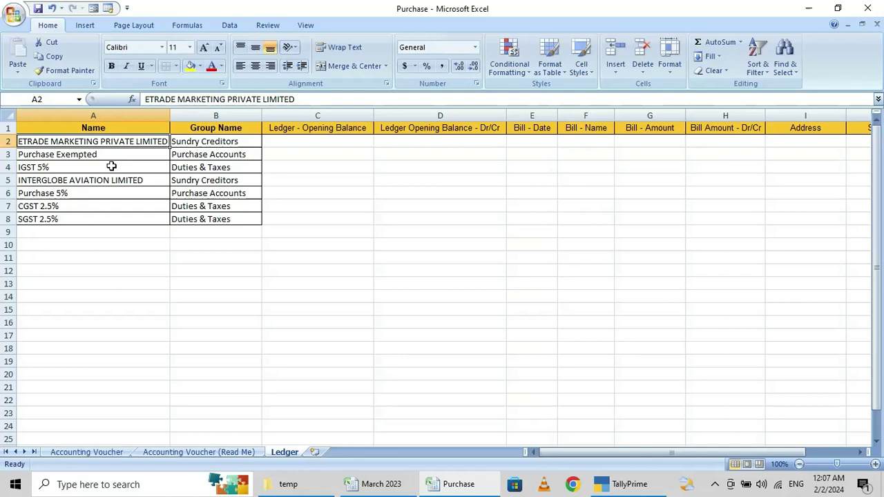
key(Down)
key(Down)
key(Down)
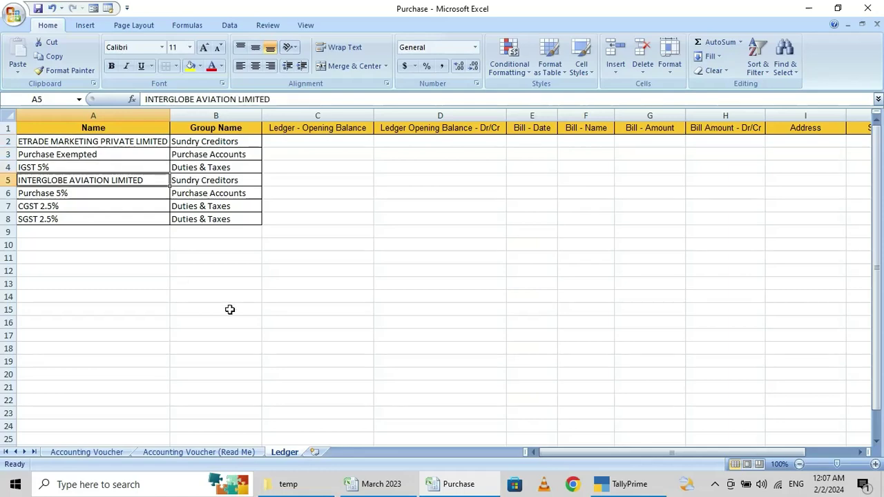
click(388, 485)
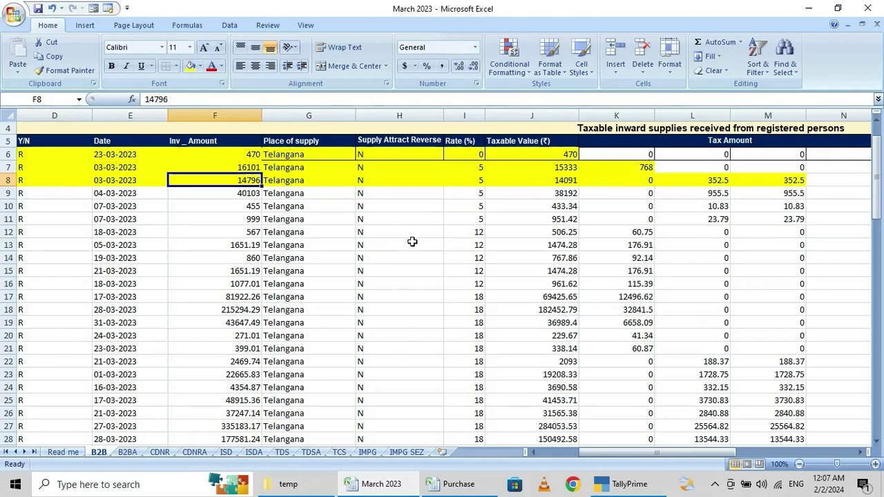
key(Left)
key(Left)
key(Left)
key(Left)
key(Left)
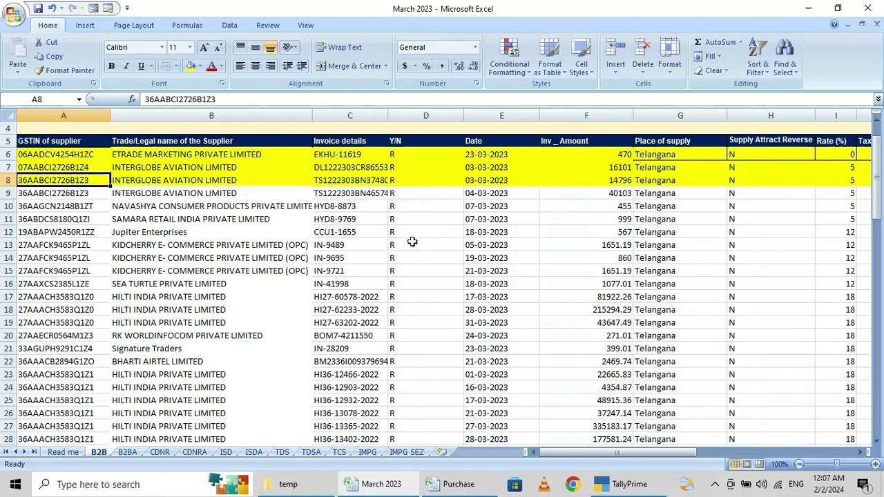
key(Right)
key(Up)
key(Down)
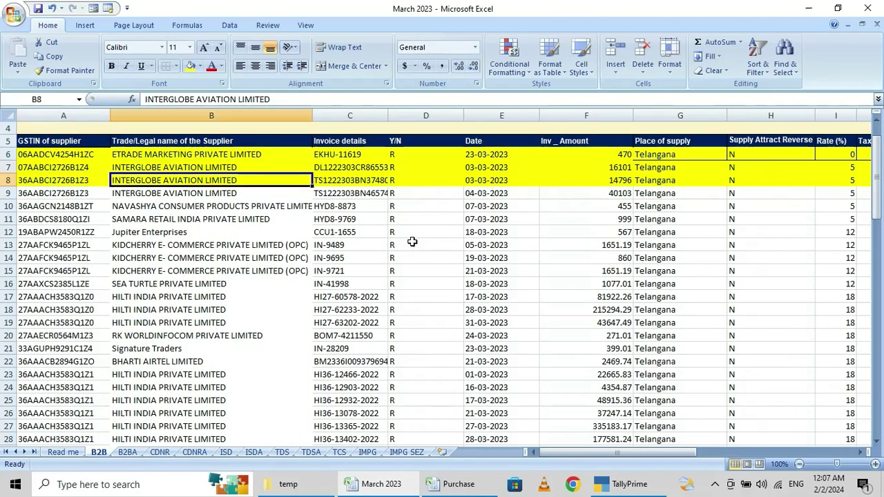
key(Up)
key(Up)
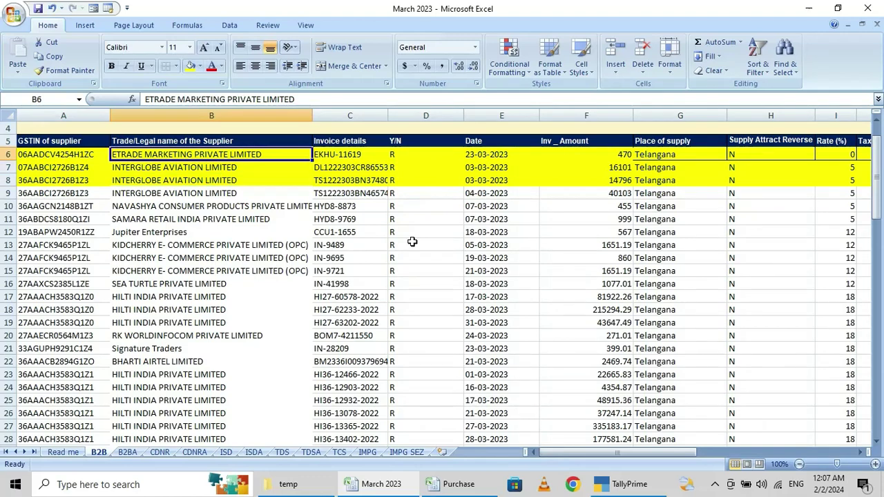
key(Down)
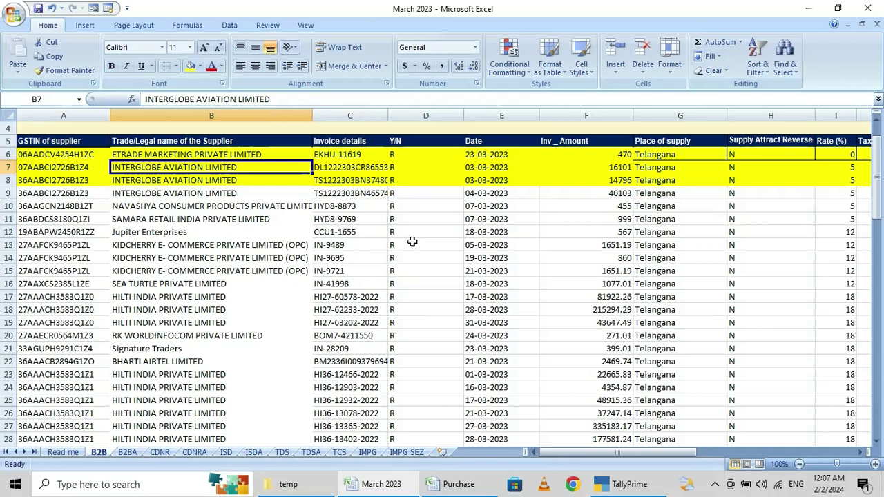
key(shift+Down)
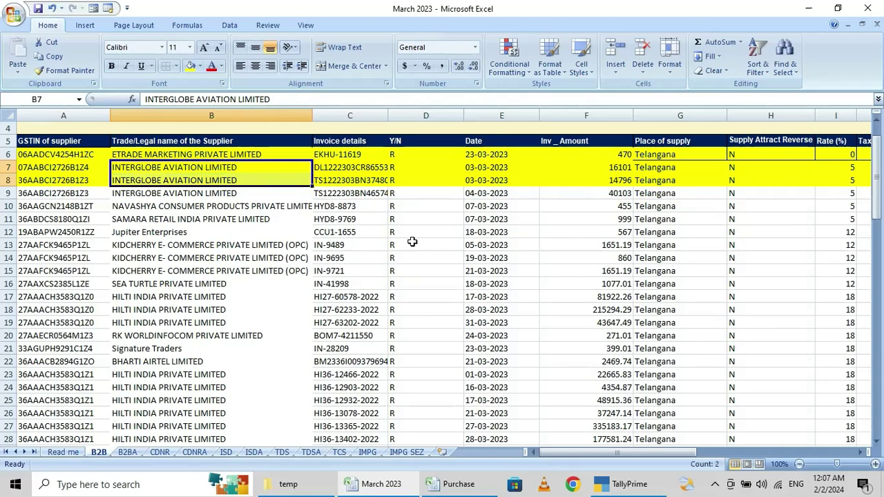
click(456, 484)
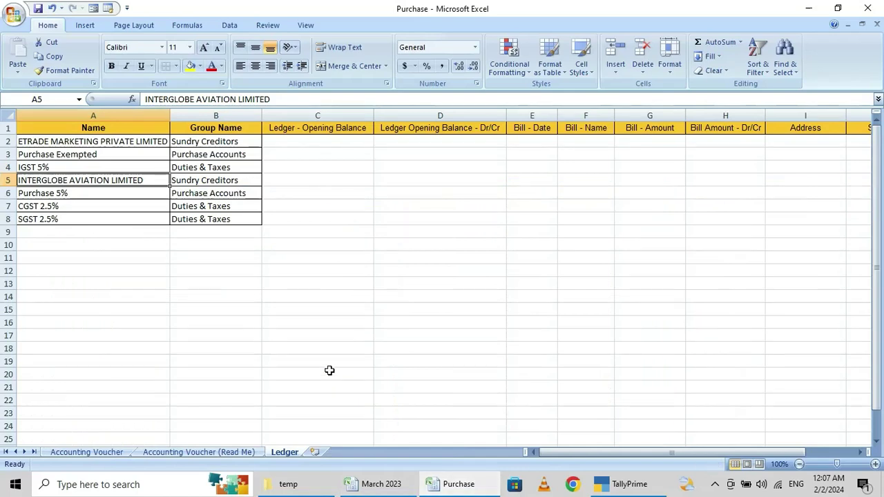
click(213, 142)
click(214, 181)
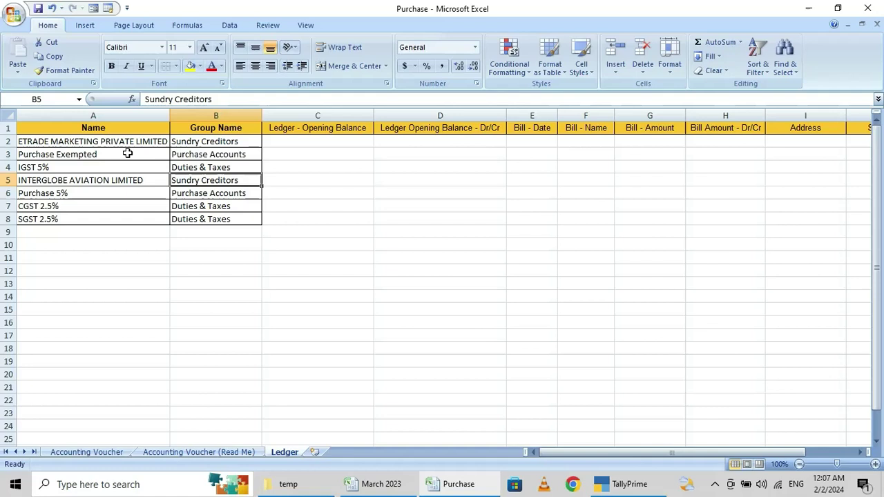
click(127, 153)
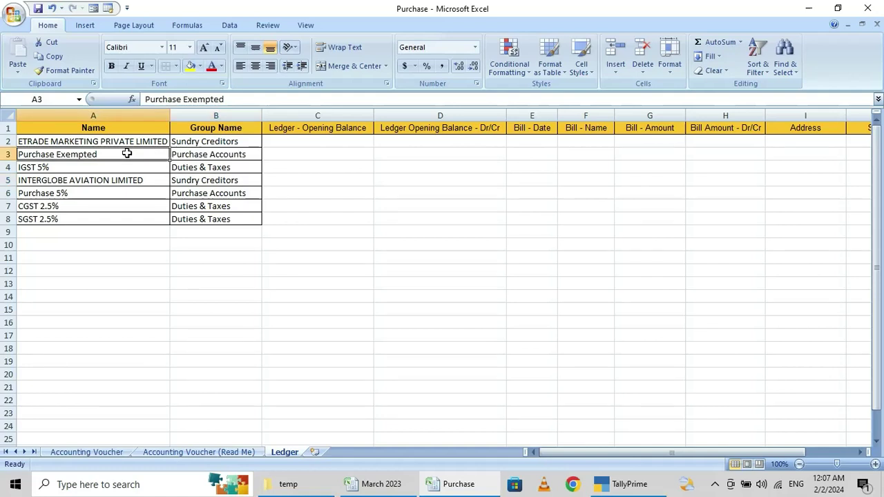
key(Down)
key(Down)
key(Down)
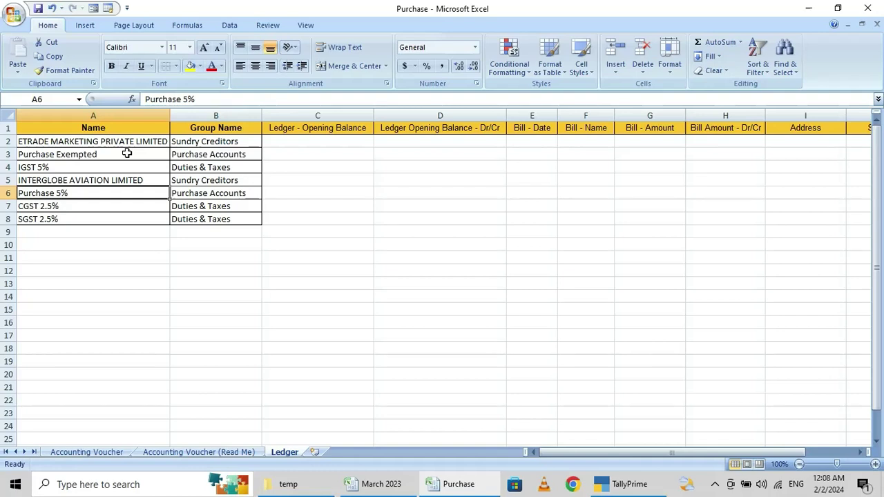
key(Down)
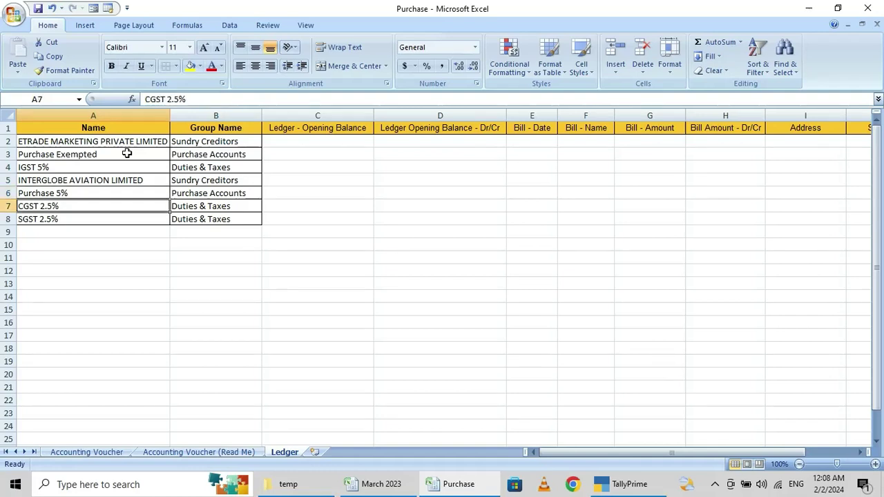
key(Down)
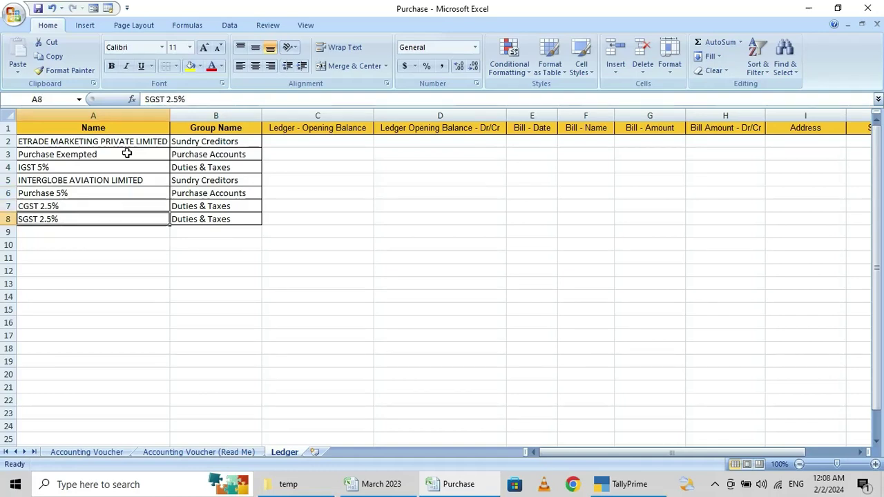
key(Up)
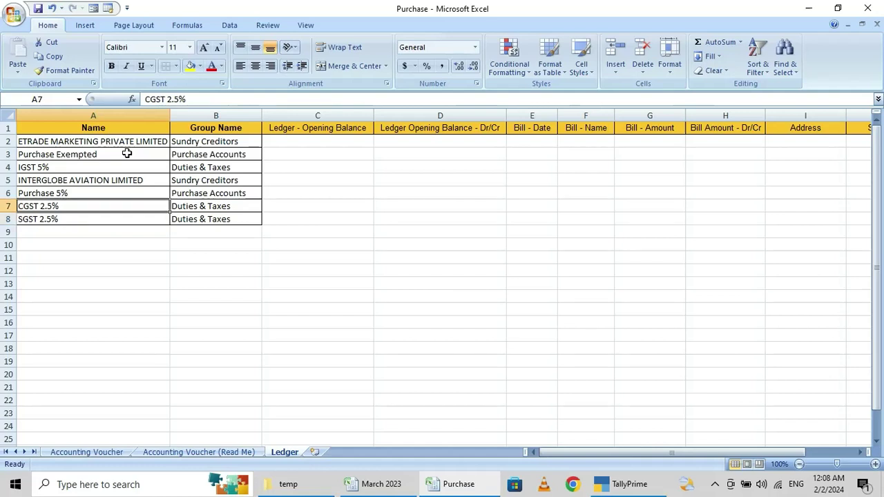
key(Right)
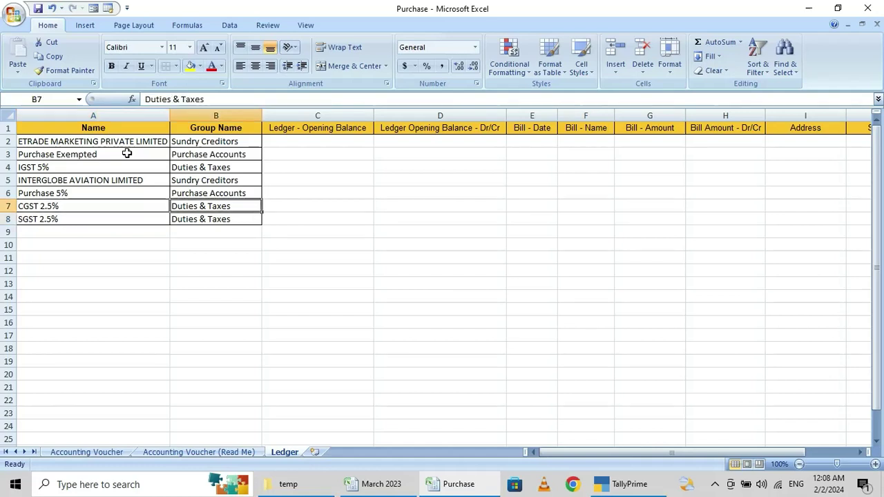
key(Down)
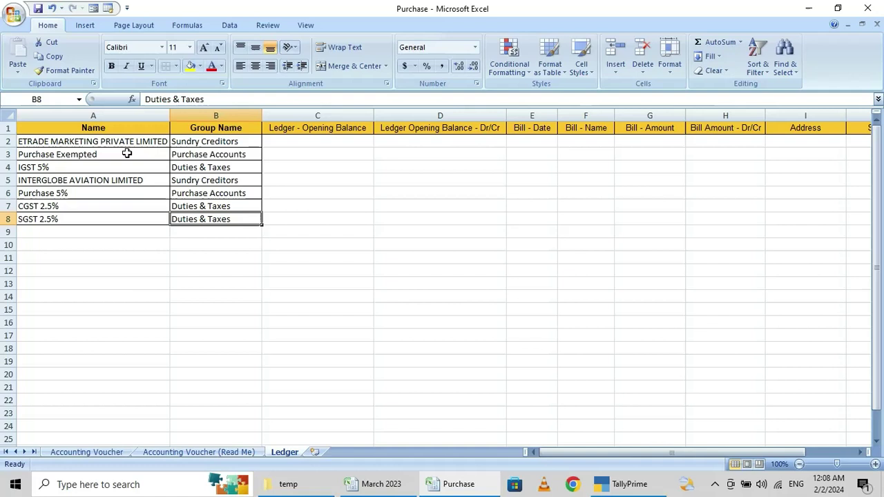
key(Up)
key(Up)
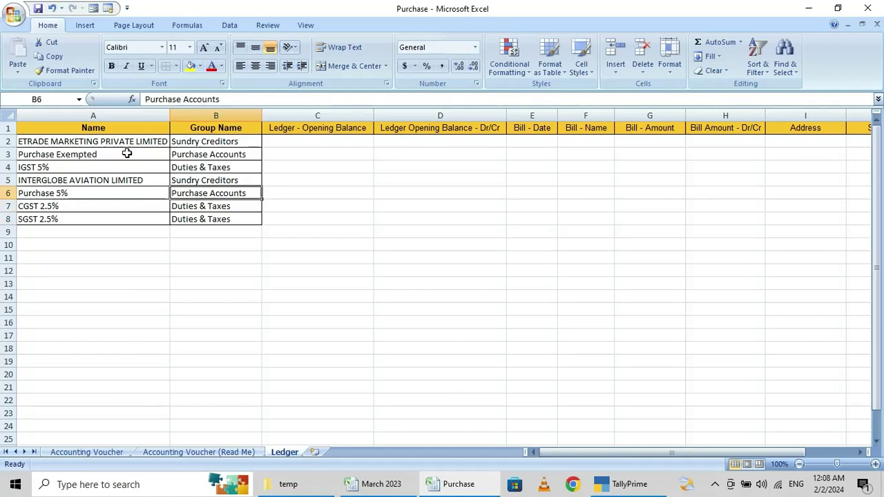
key(Up)
key(Up)
key(Up)
key(Up)
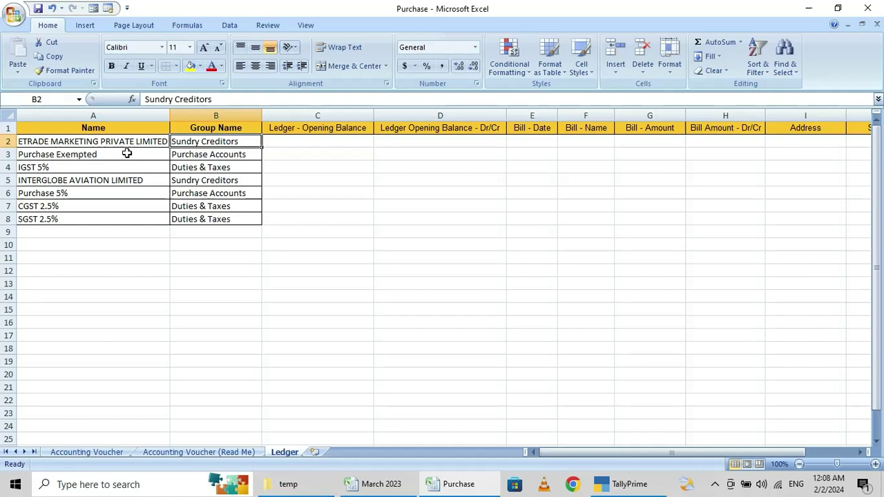
key(Left)
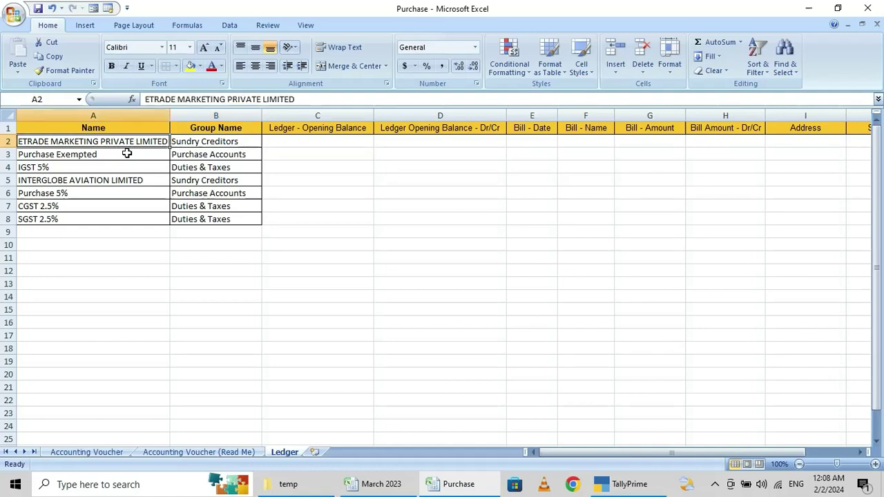
key(Right)
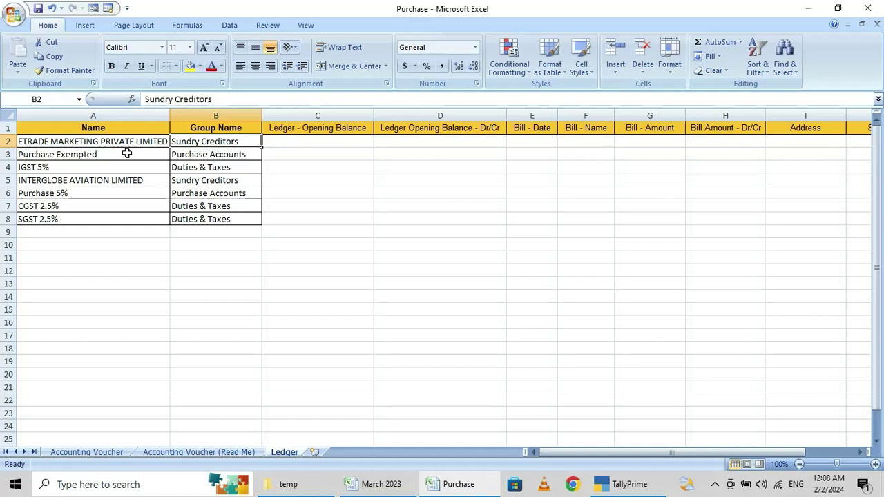
key(Down)
key(Left)
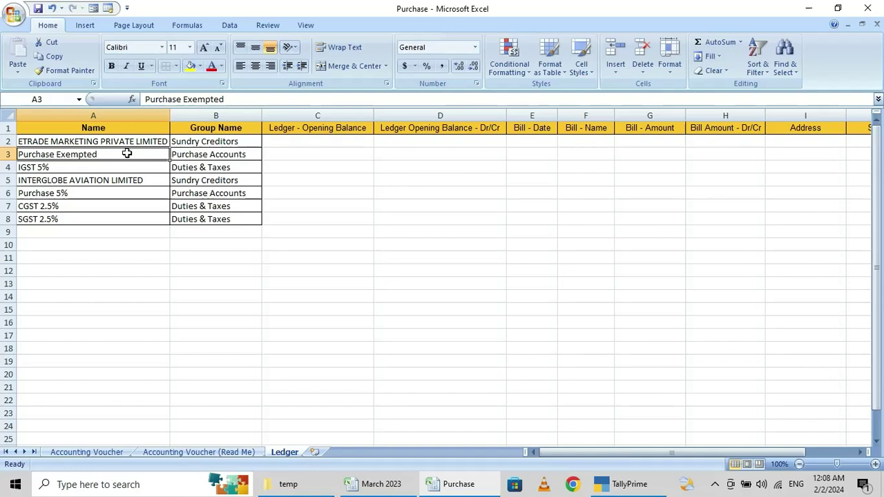
key(Right)
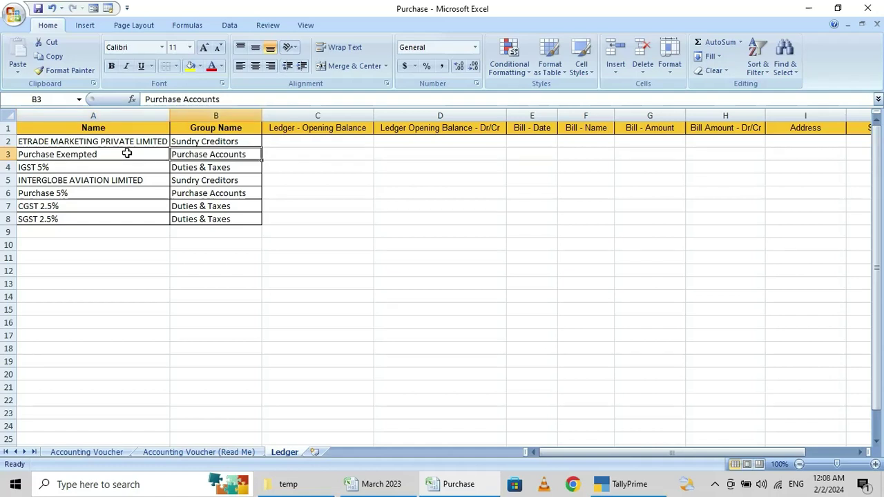
key(Down)
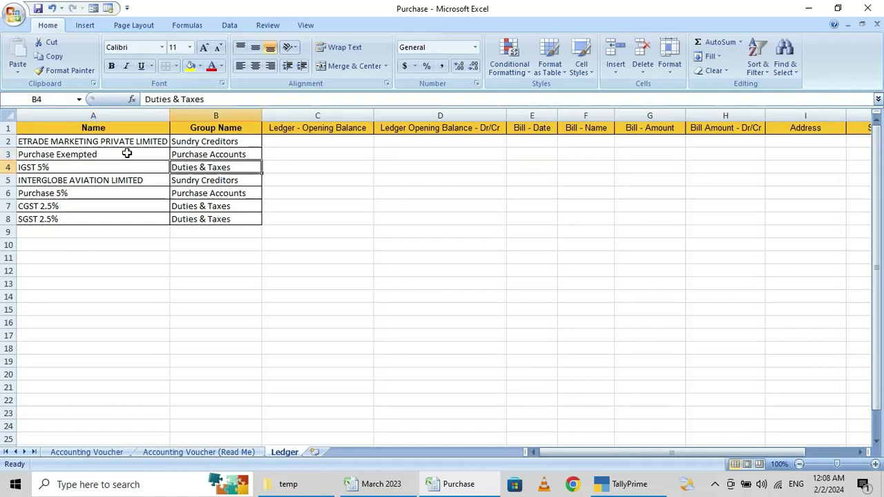
key(Left)
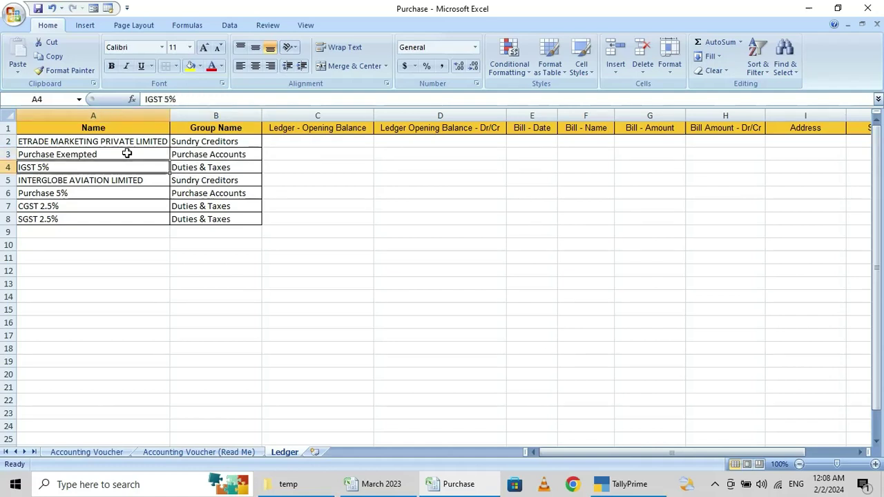
key(Down)
key(Down)
key(Up)
key(Up)
key(Right)
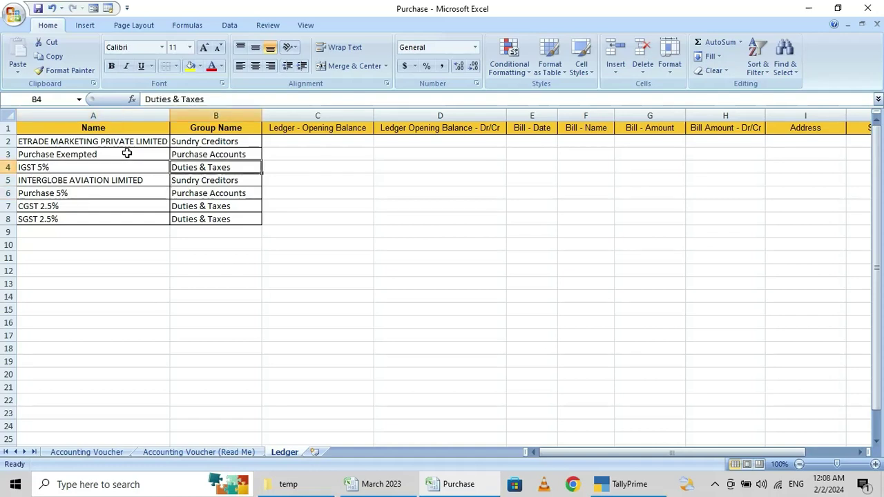
key(Down)
key(Down)
key(Down)
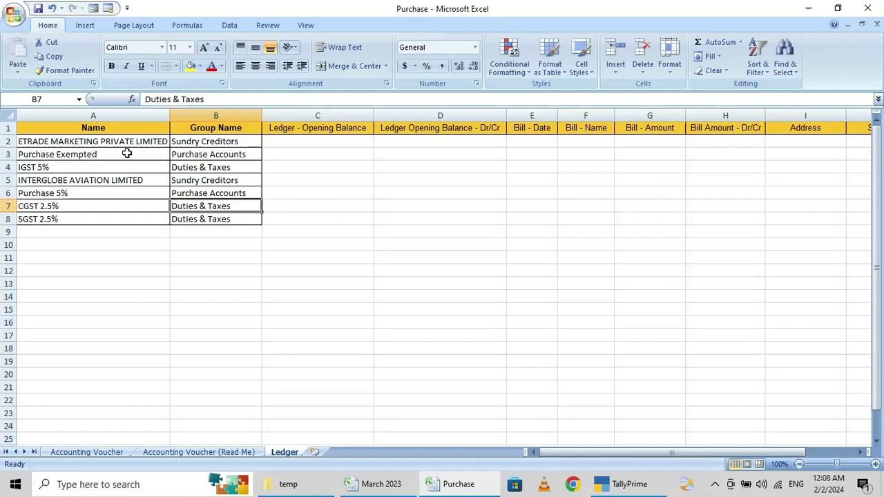
key(Down)
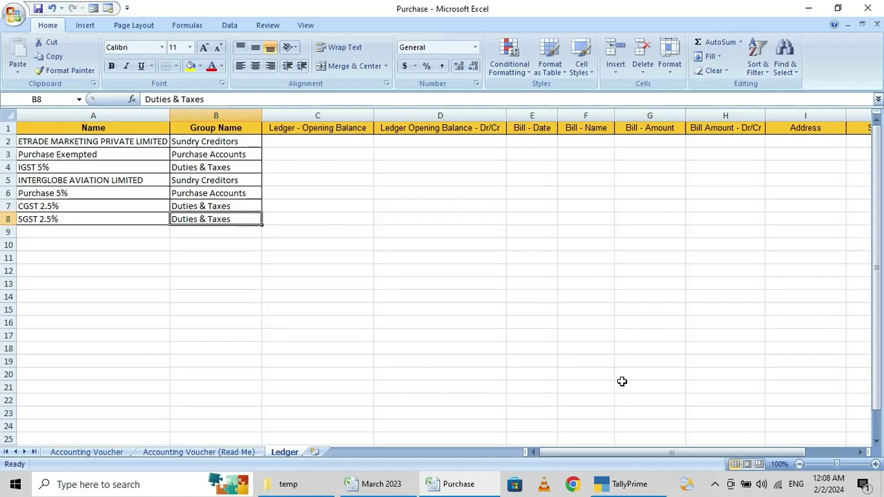
mouse_move(375, 484)
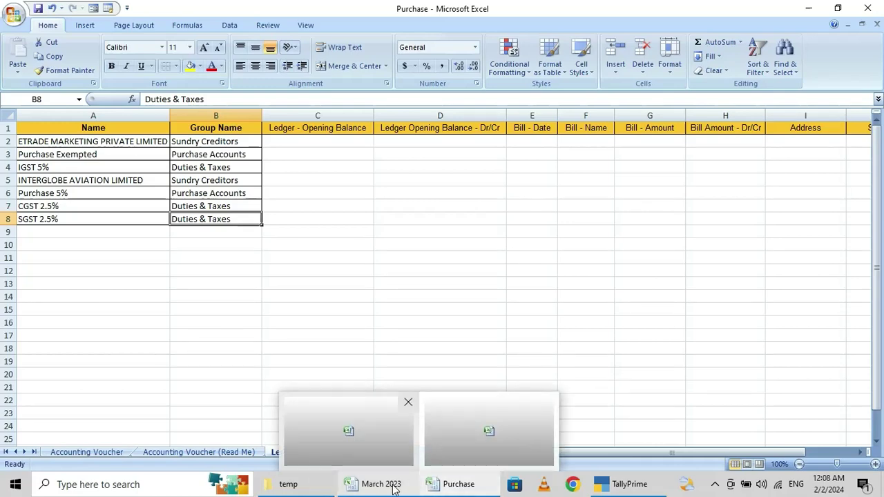
Compare the March 2023 amounts 16101 and 470 against the Accounting Voucher ledger amounts
click(395, 488)
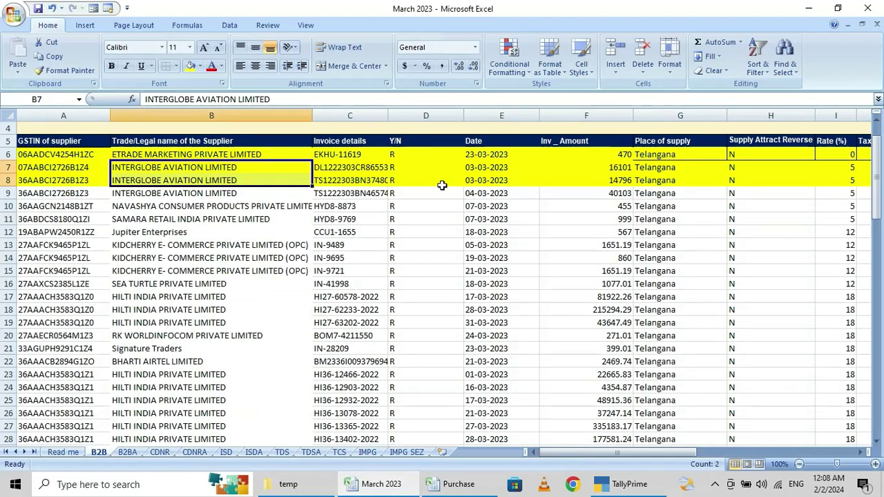
key(Right)
key(Right)
key(Right)
key(Right)
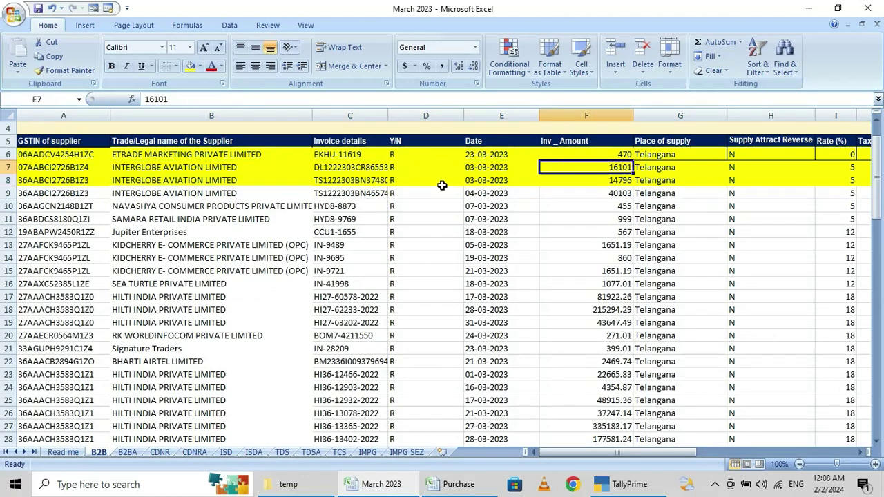
key(Up)
key(Down)
key(Down)
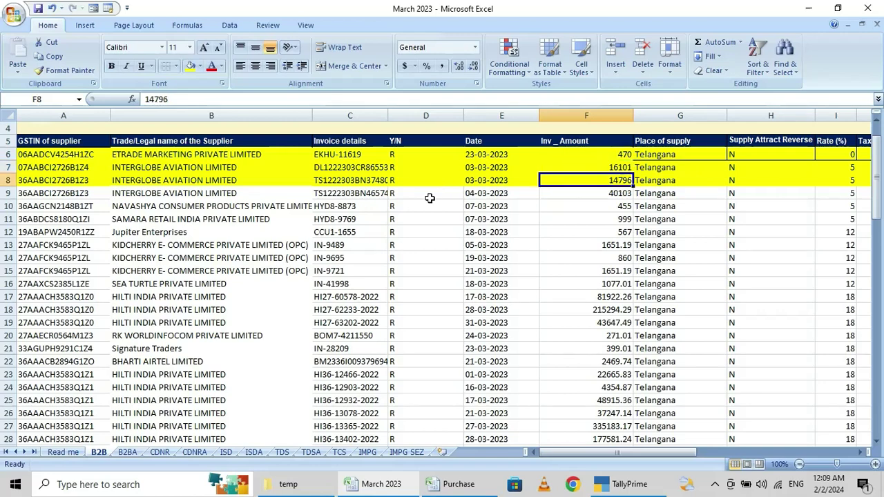
click(446, 487)
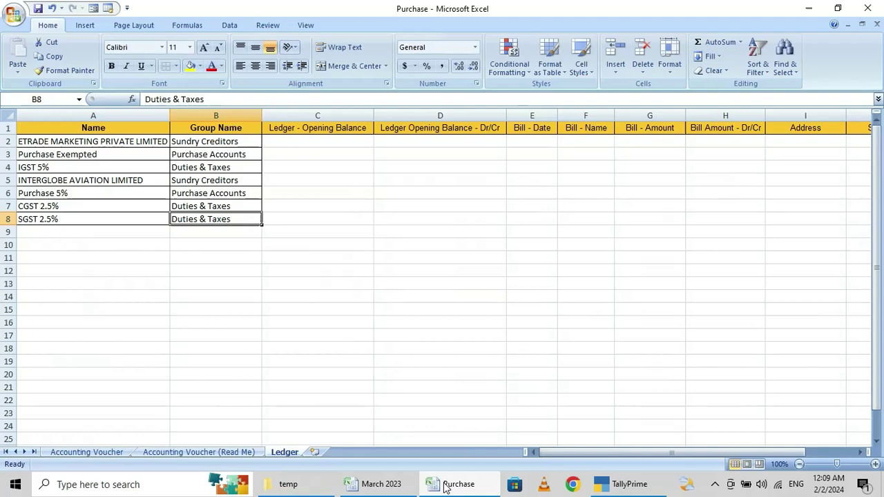
click(97, 452)
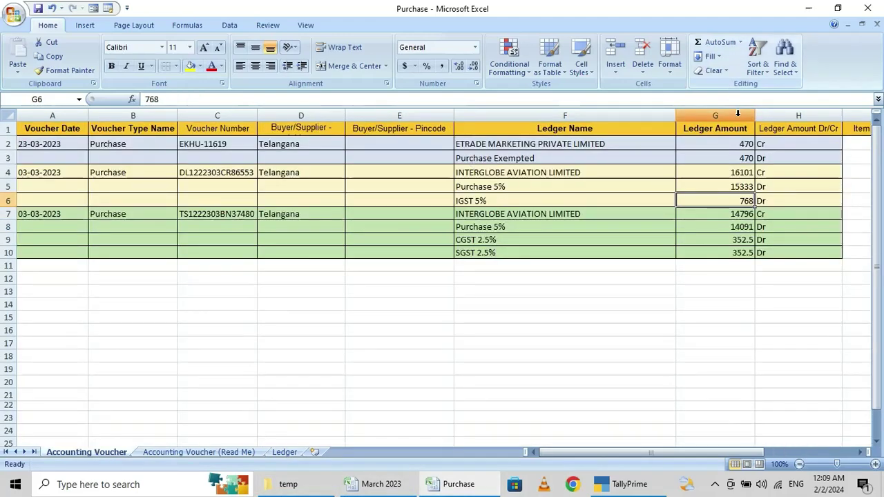
click(731, 140)
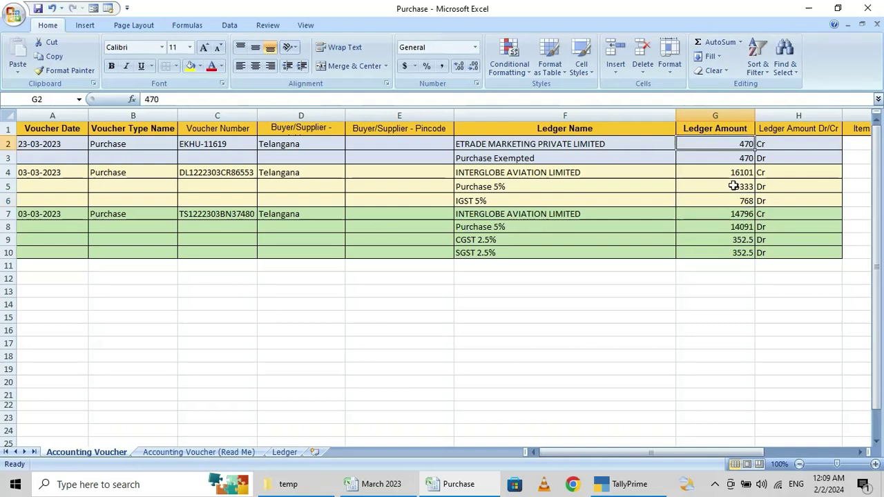
click(734, 173)
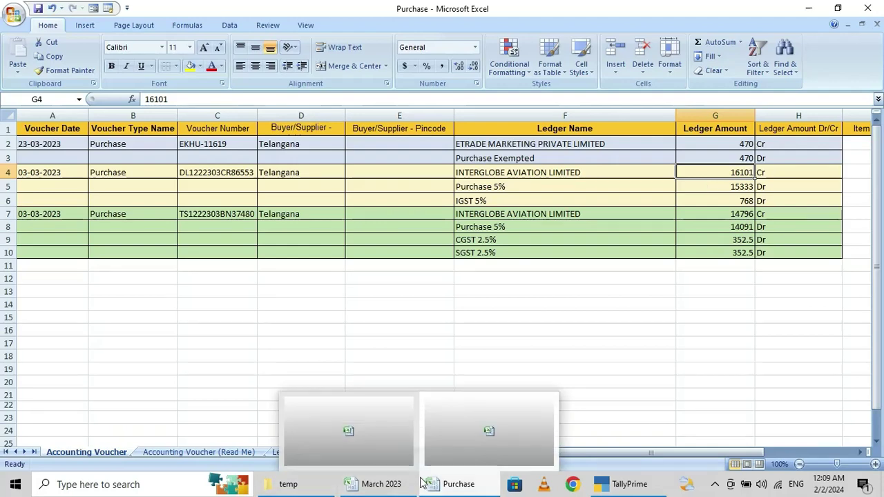
Check the second voucher's Purchase 5% 14091, CGST 2.5% and SGST 2.5% amounts
key(alt+Tab)
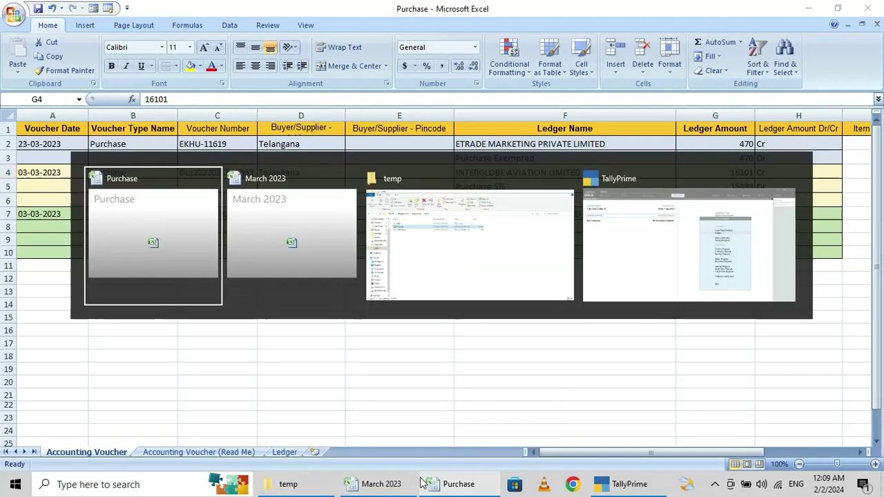
key(alt+Tab)
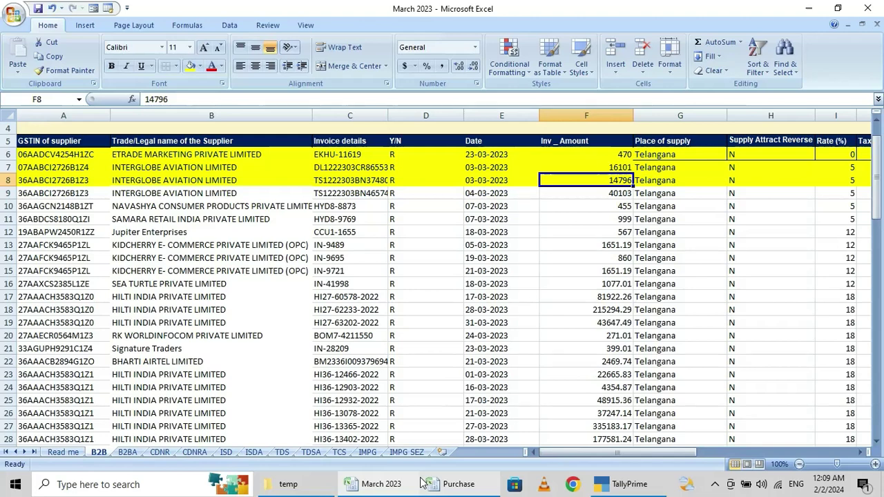
key(alt+Tab)
key(alt+Tab)
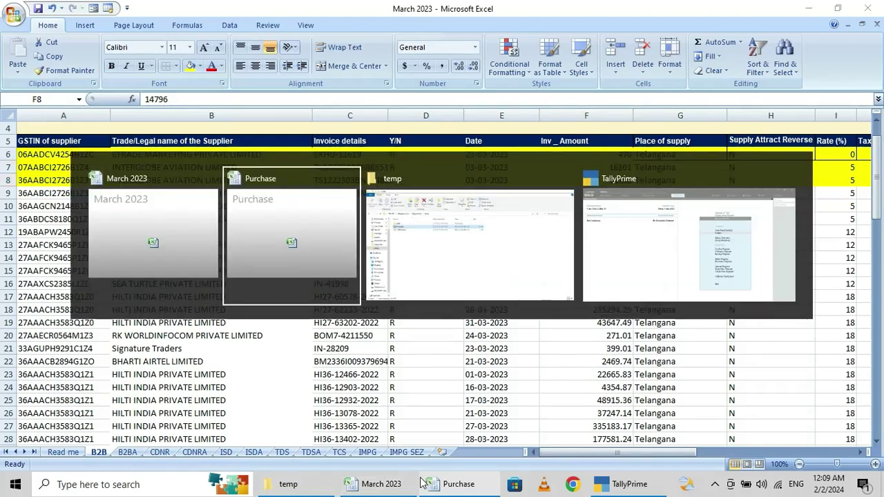
key(Down)
key(Down)
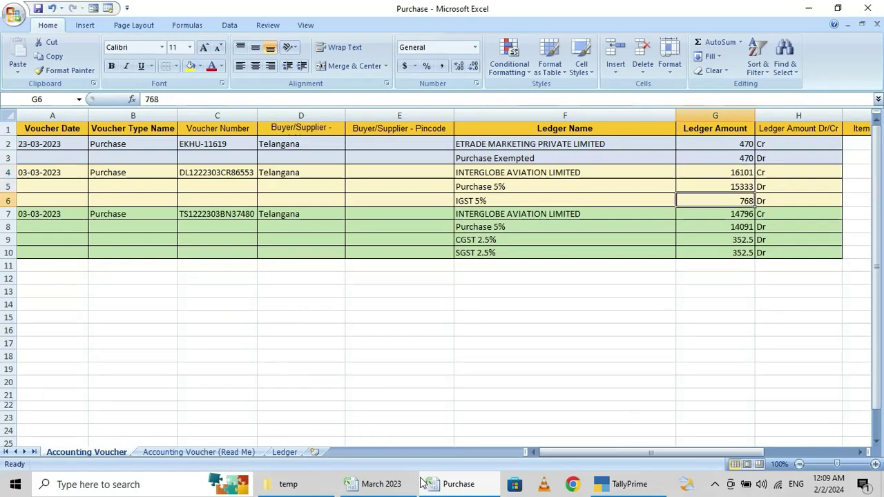
key(Down)
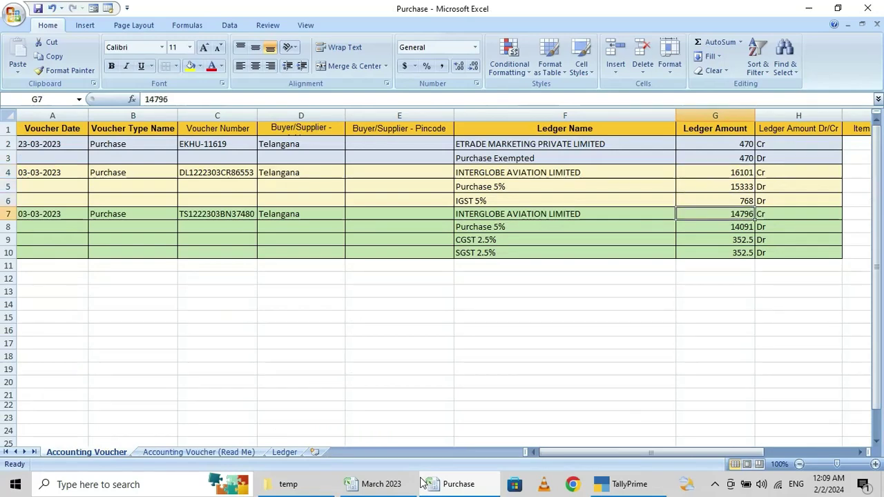
key(Down)
key(Down)
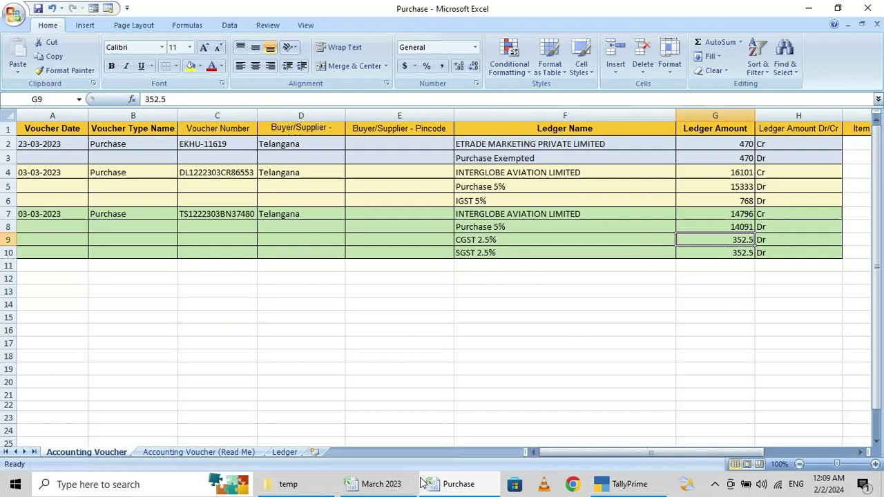
key(Down)
key(Up)
key(Up)
key(Down)
key(Down)
key(Up)
key(Up)
key(Up)
key(Up)
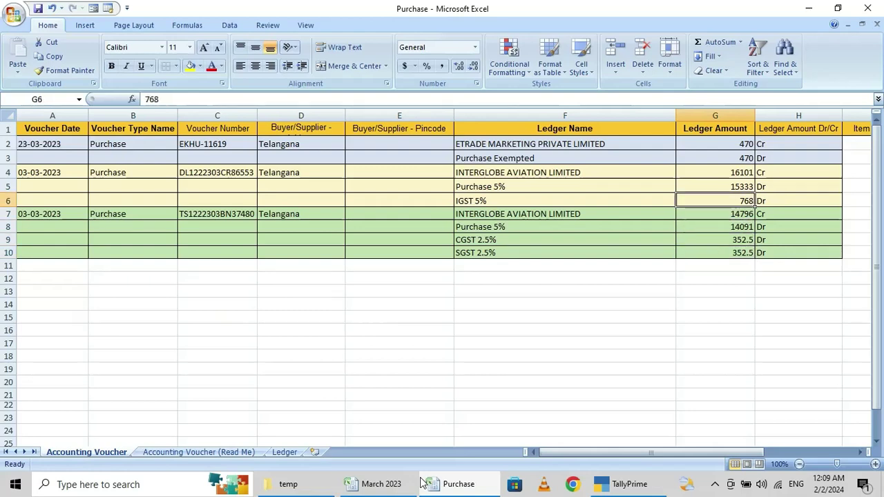
key(Up)
Total Purchase 5% and IGST 5% against INTERGLOBE's 16101 credit, then recheck the 470 amounts
key(shift+Down)
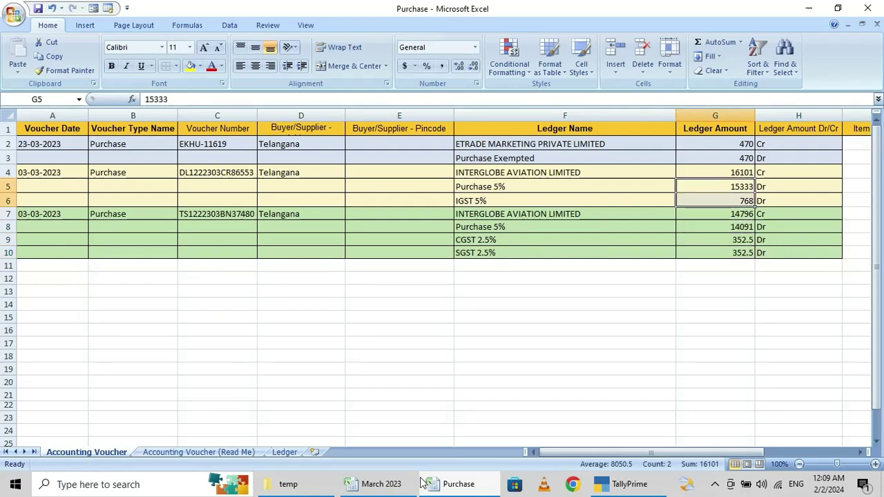
key(Left)
key(Right)
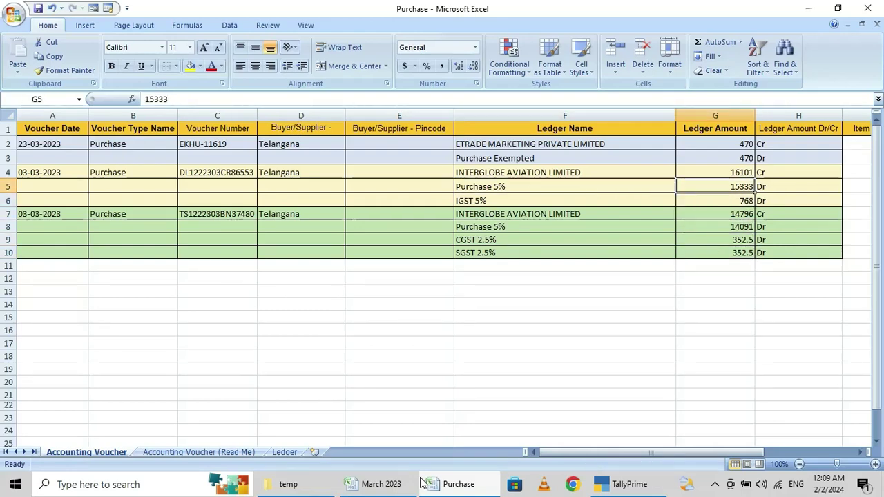
key(Up)
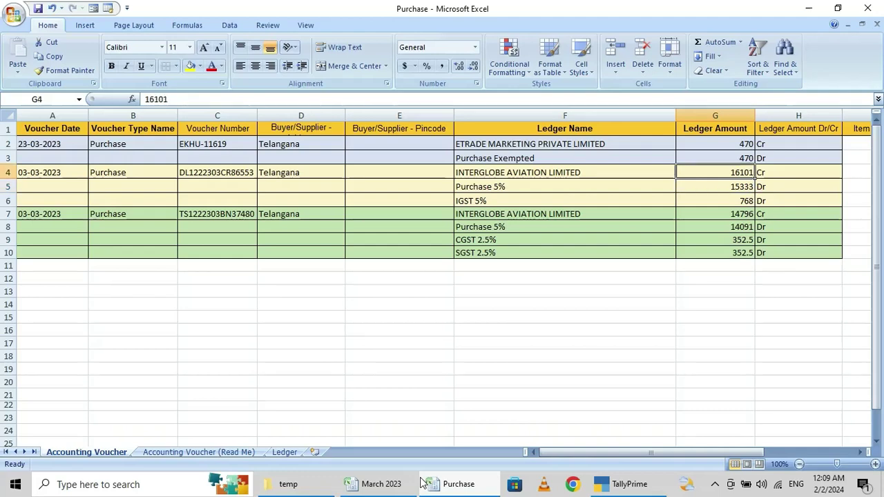
key(Left)
key(Down)
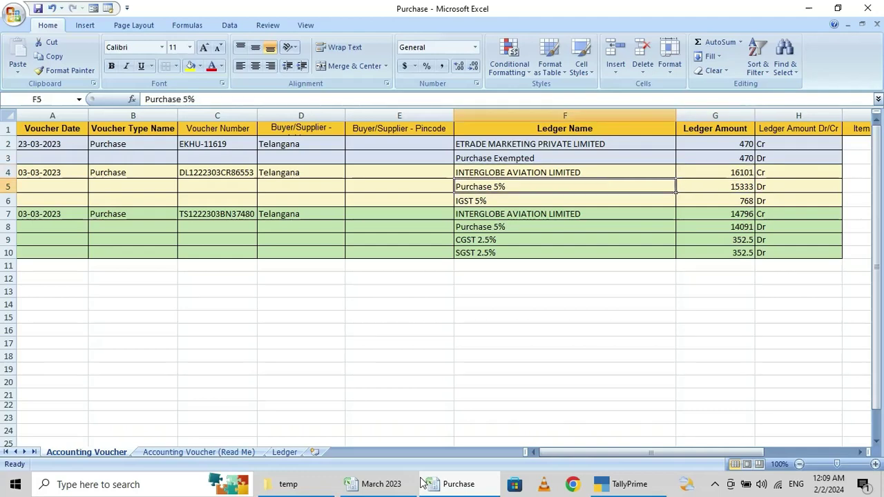
key(Down)
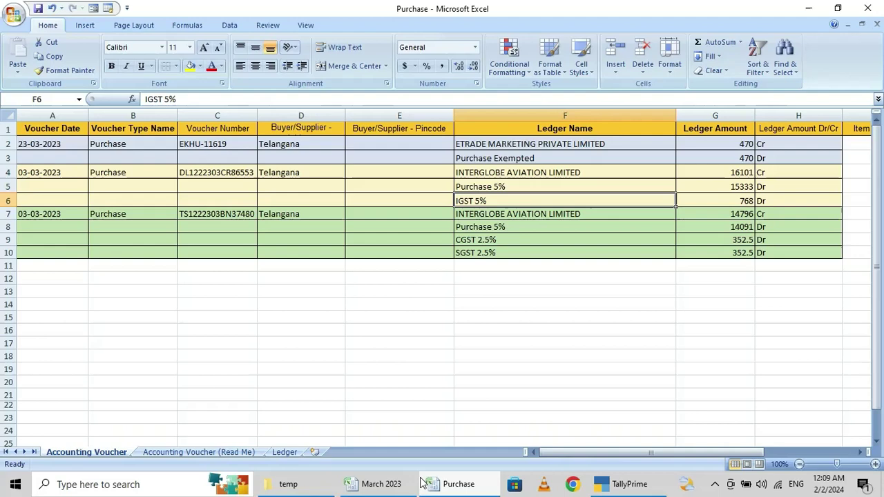
key(Up)
key(Up)
key(Up)
key(Up)
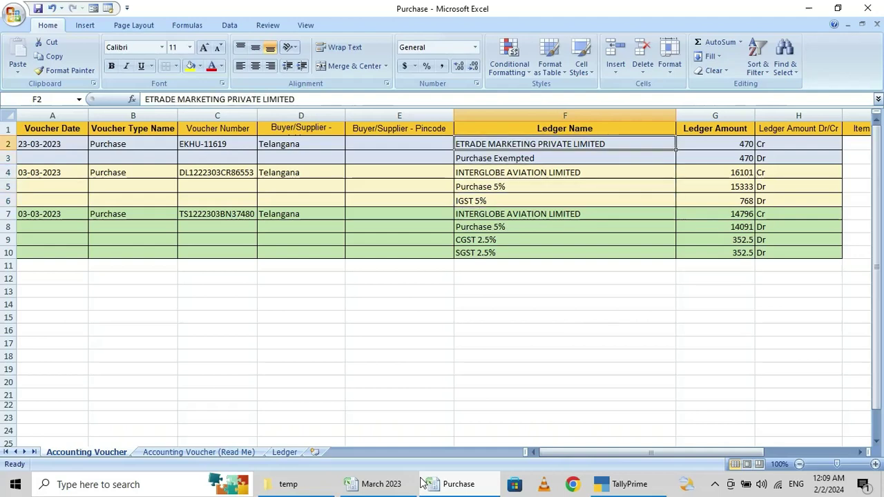
key(Right)
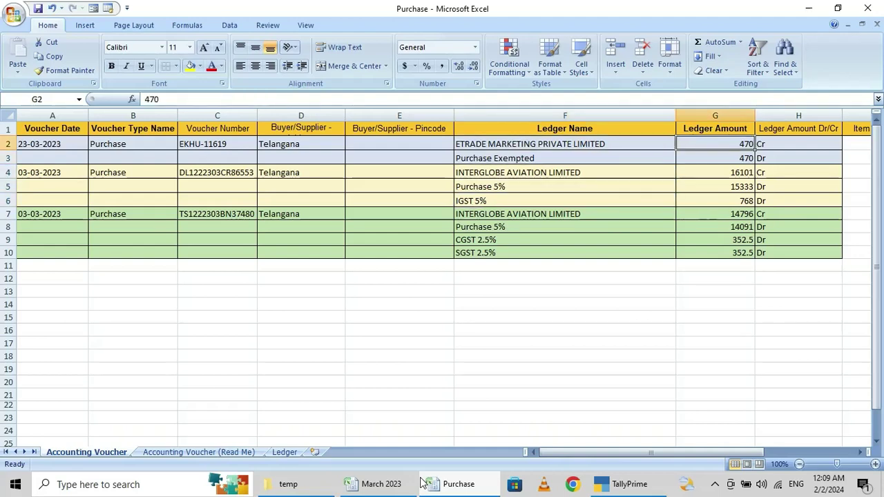
key(Down)
key(Up)
key(Down)
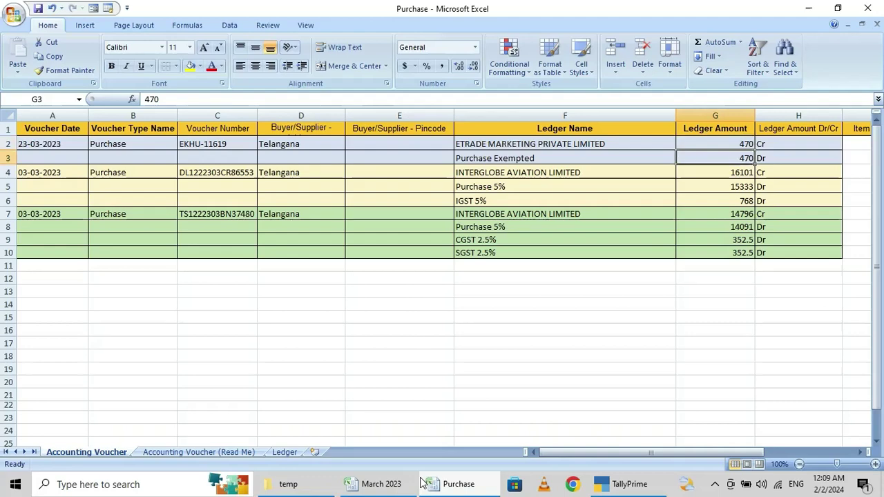
key(Left)
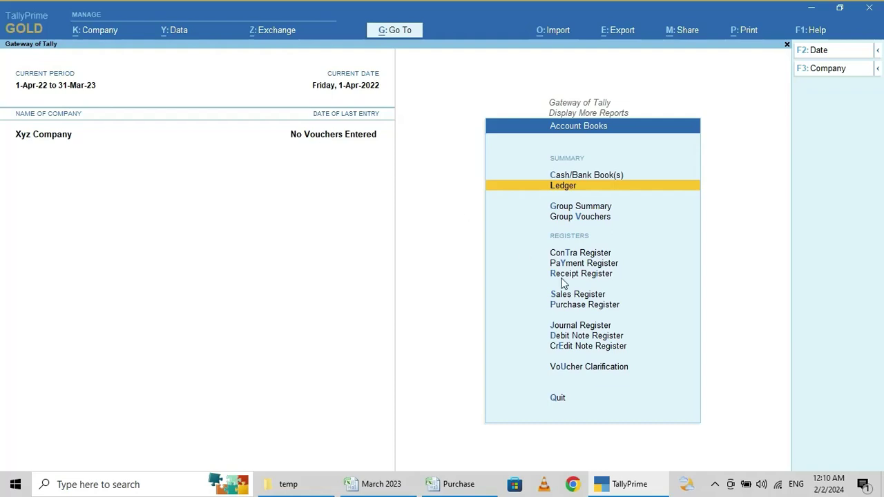
key(d)
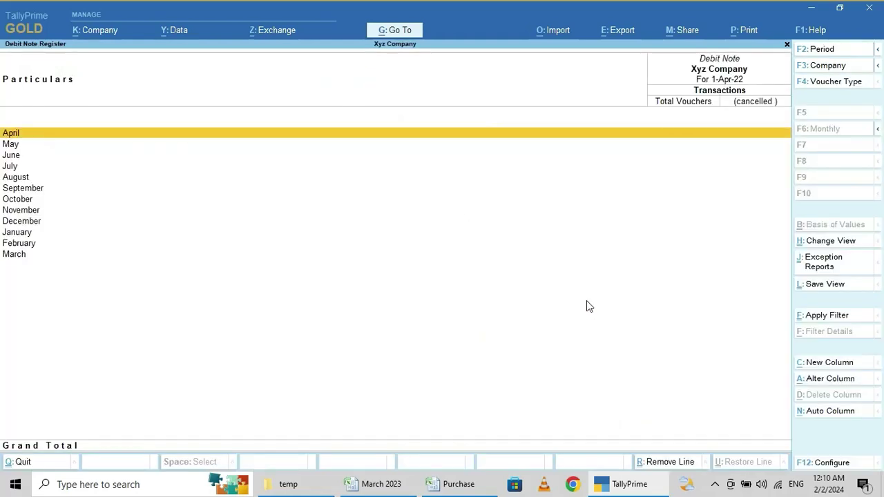
key(Escape)
key(Escape)
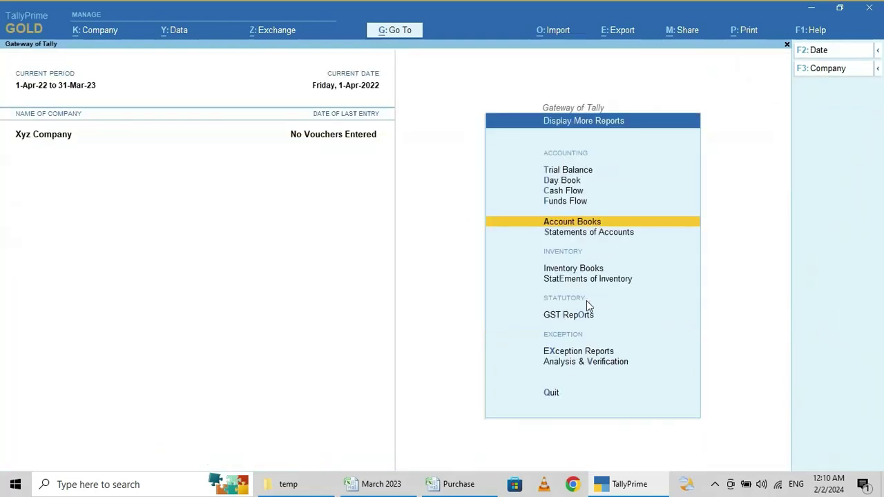
key(Down)
key(Up)
key(Up)
key(Up)
key(Up)
key(Up)
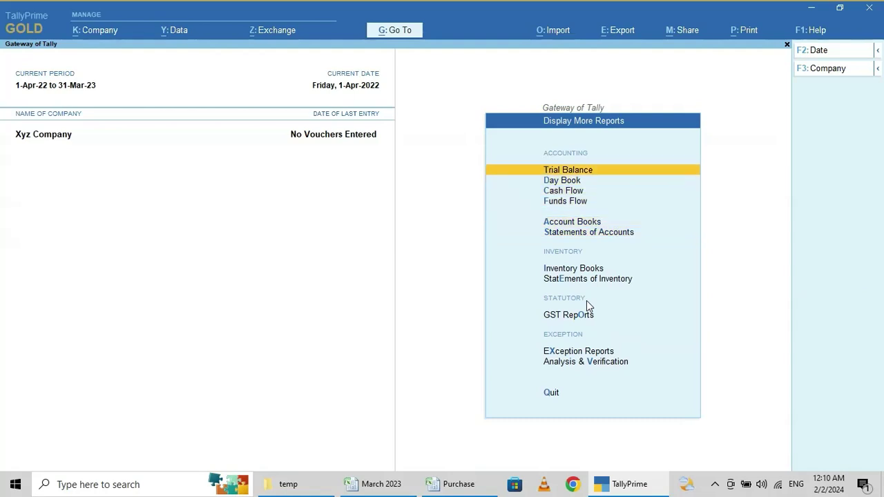
key(Return)
key(Escape)
click(582, 223)
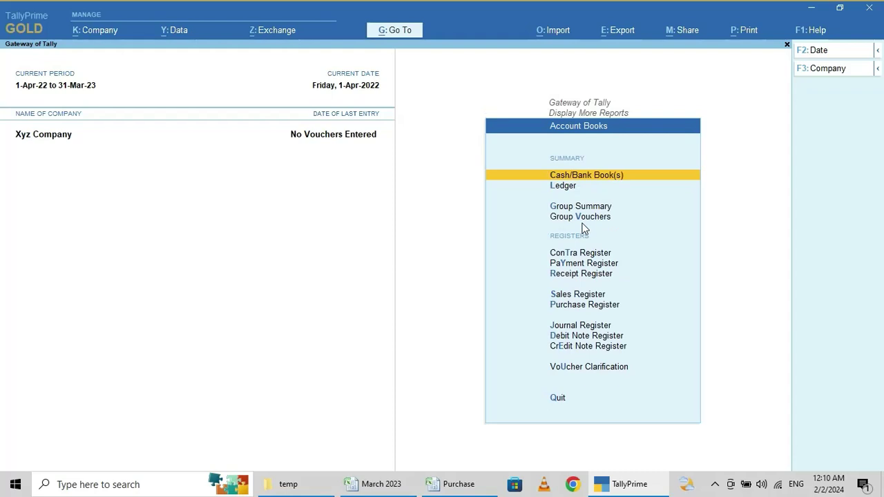
key(Down)
key(Return)
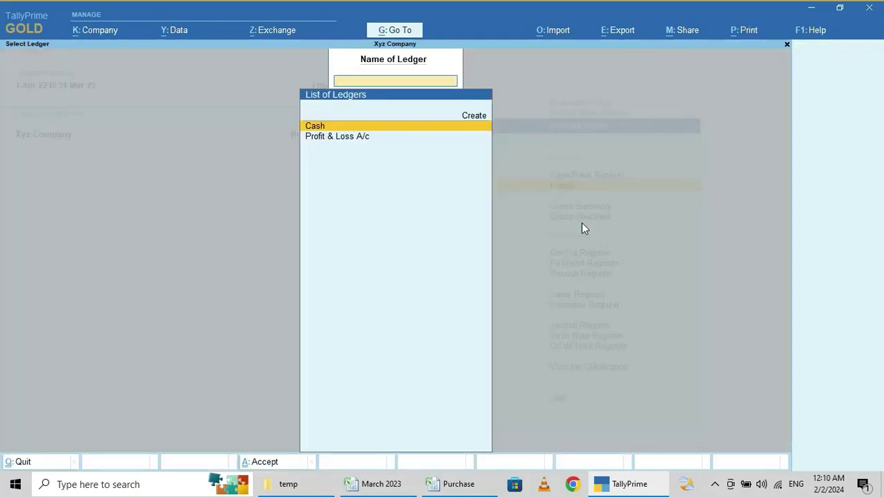
key(Down)
key(Up)
key(Down)
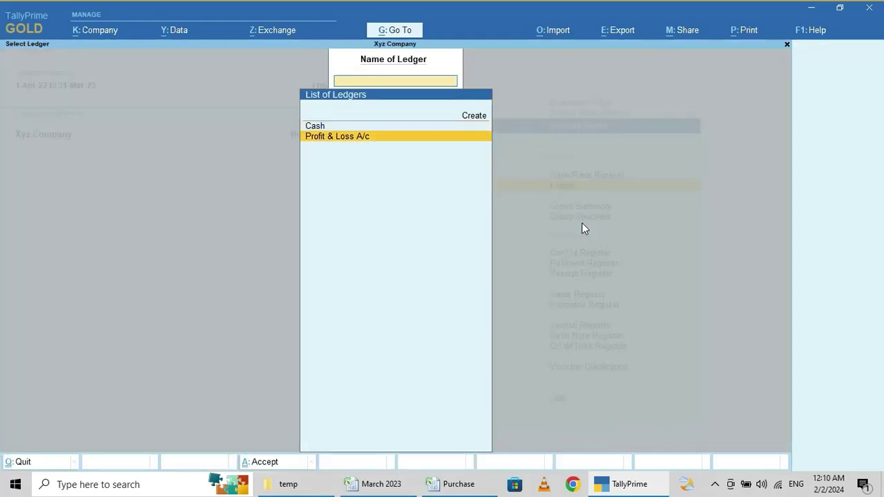
key(Up)
key(Down)
key(Up)
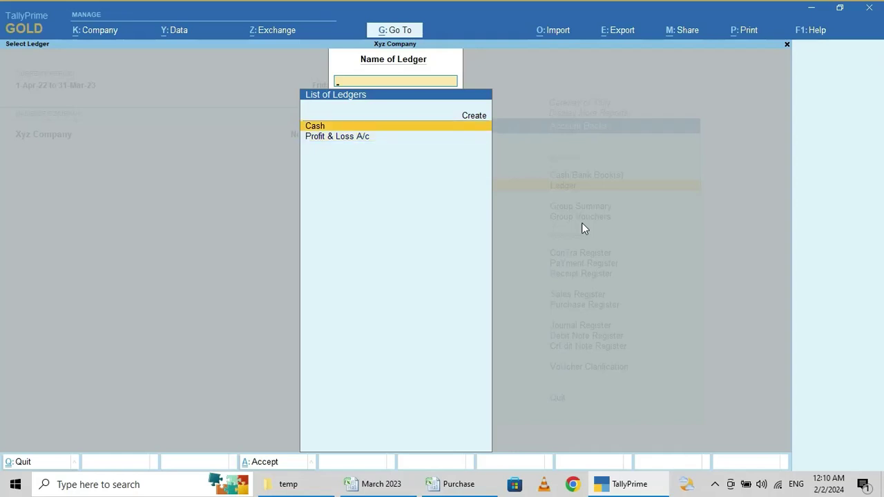
key(Down)
key(Up)
key(Escape)
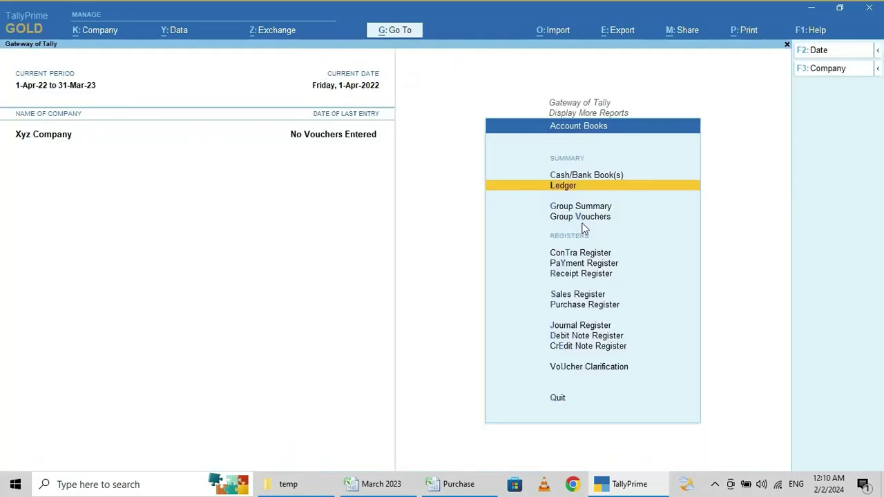
click(459, 484)
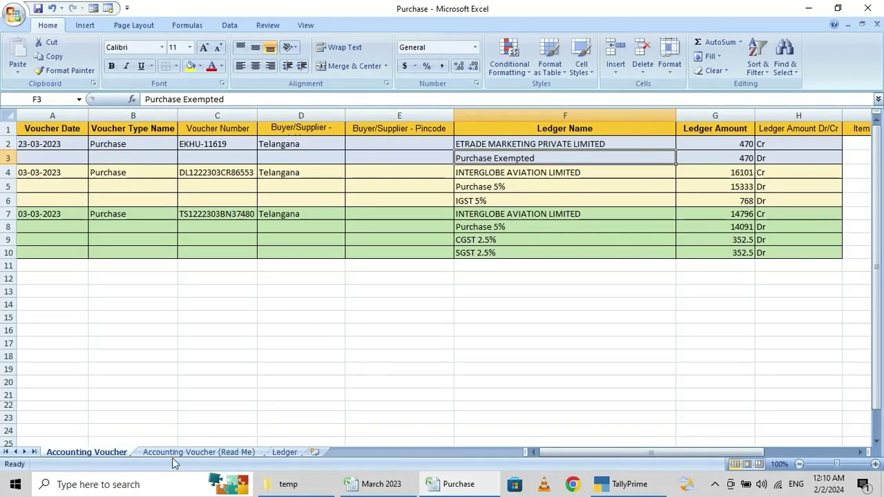
Open the Ledger sheet, check the temp folder holding Purchase, then return to TallyPrime
click(298, 454)
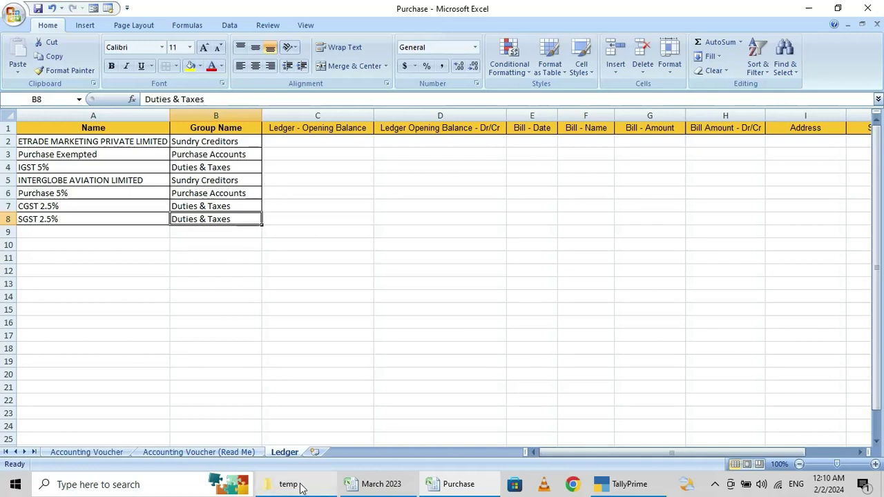
mouse_move(283, 485)
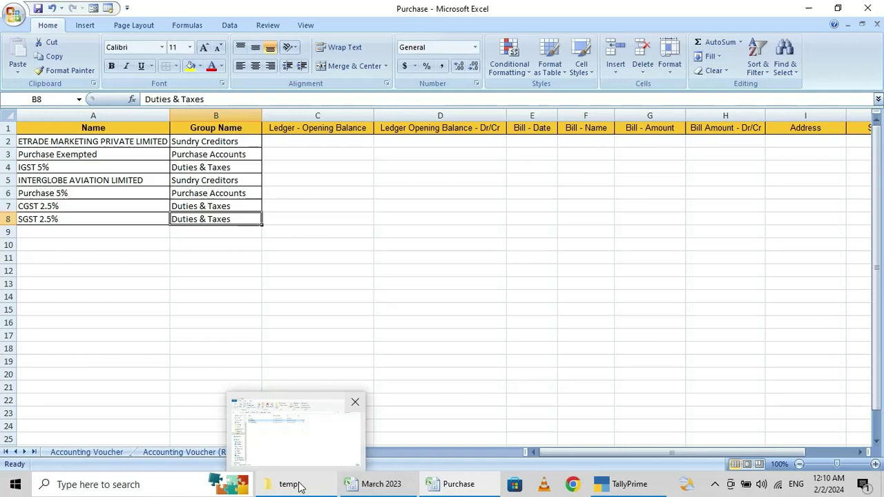
click(299, 486)
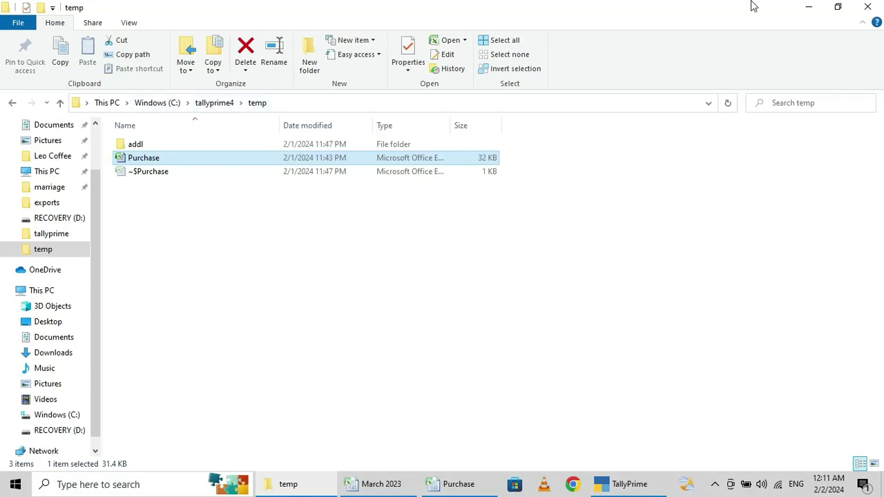
click(808, 7)
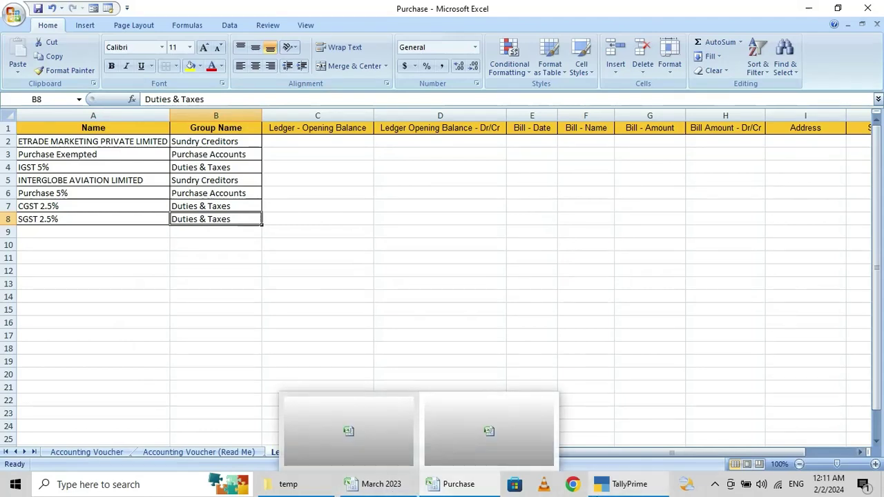
mouse_move(620, 484)
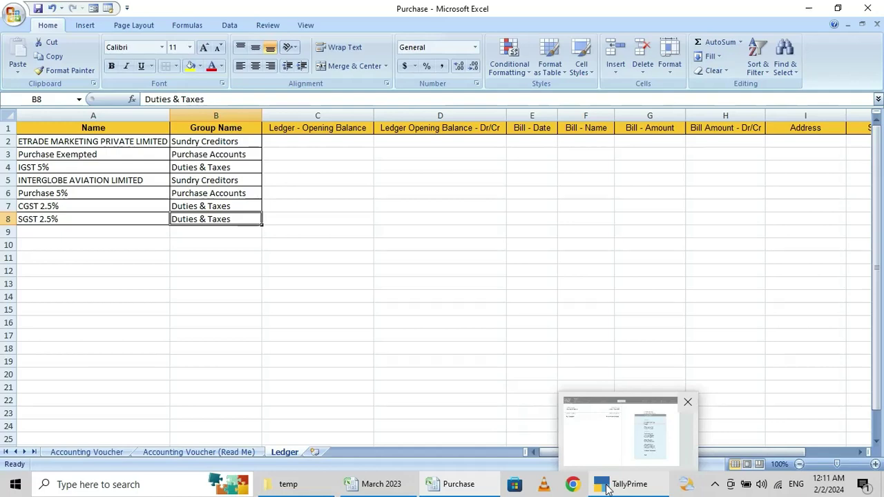
click(608, 489)
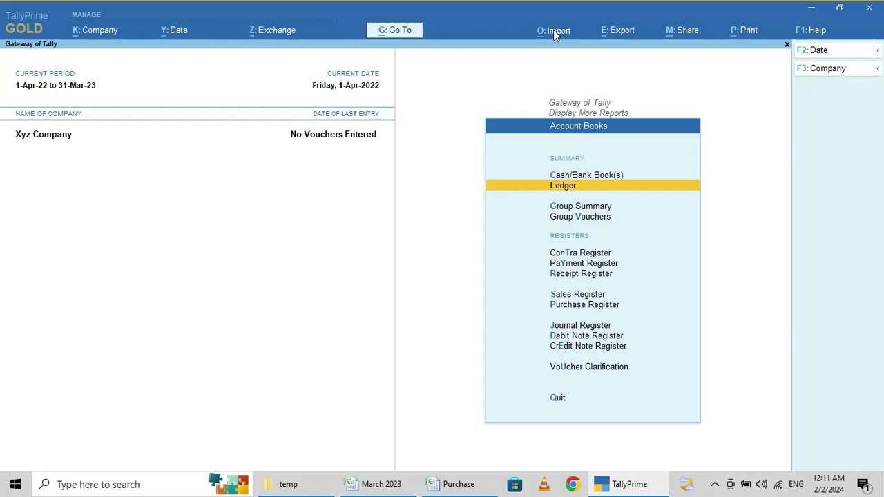
Start a masters import and pick Purchase.xlsx as the import file
click(554, 31)
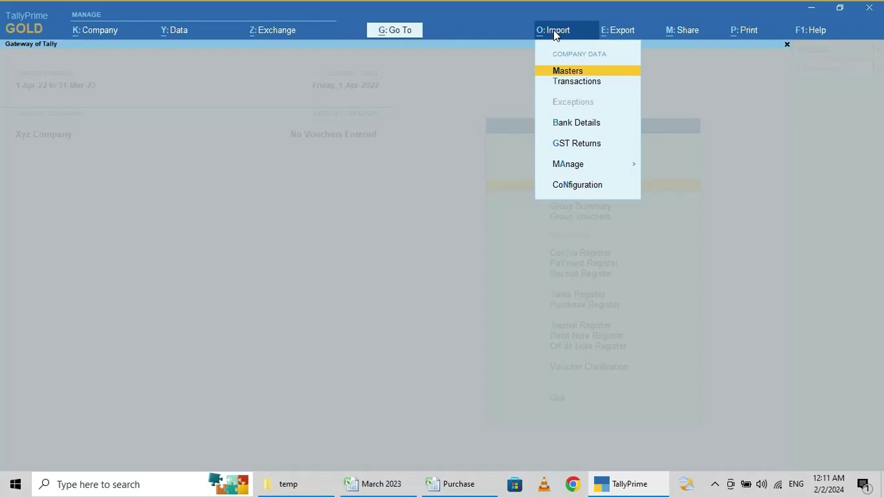
key(Down)
key(Up)
click(563, 71)
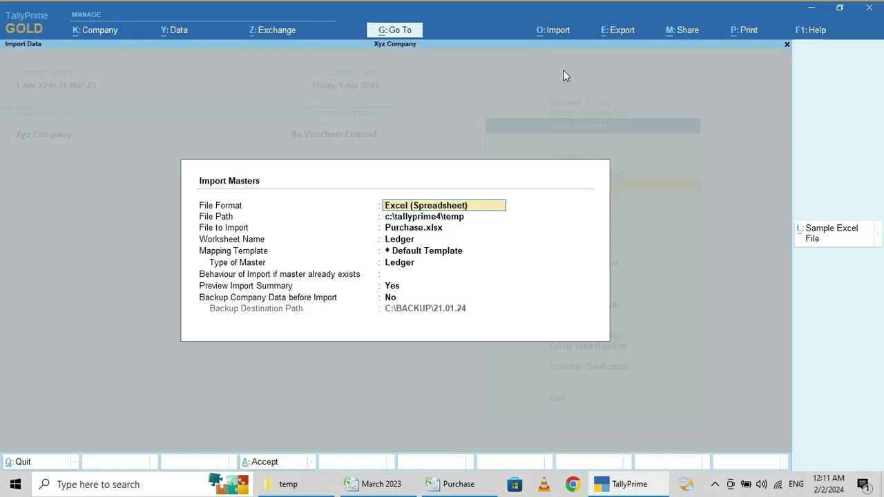
key(Return)
key(Return)
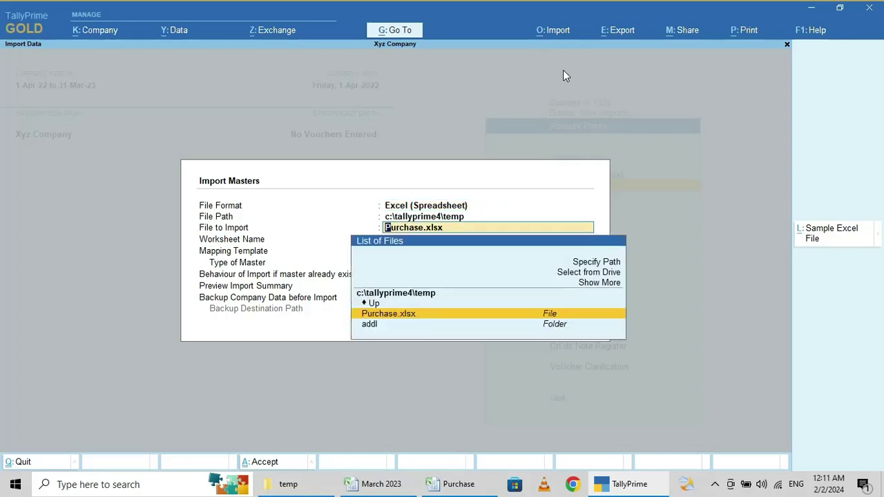
key(Return)
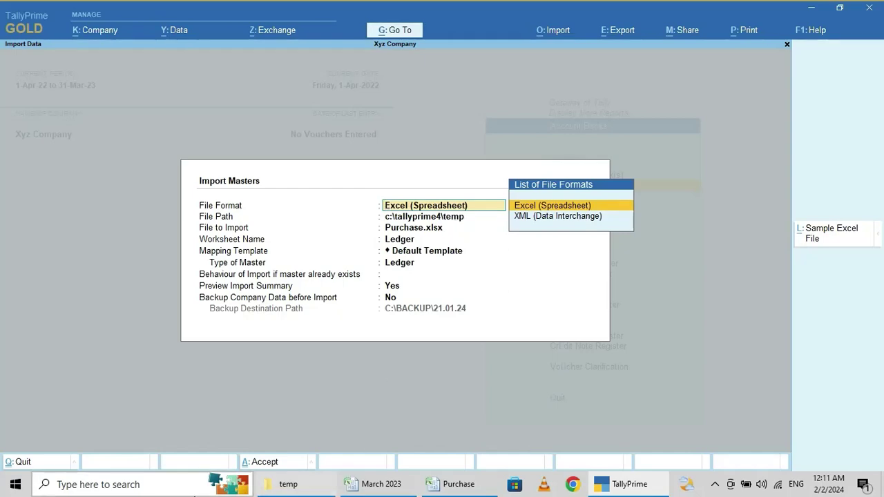
Accept Excel (Spreadsheet) format and select Purchase.xlsx from c:\tallyprime4\temp
click(285, 485)
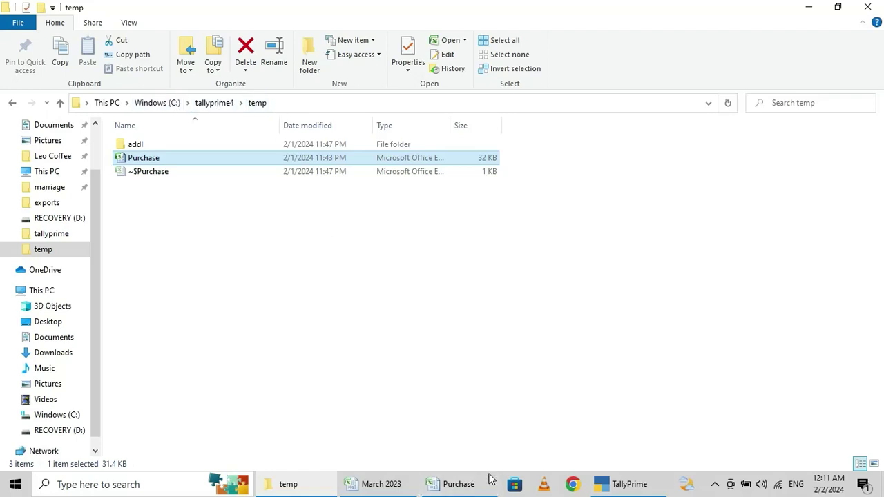
click(627, 488)
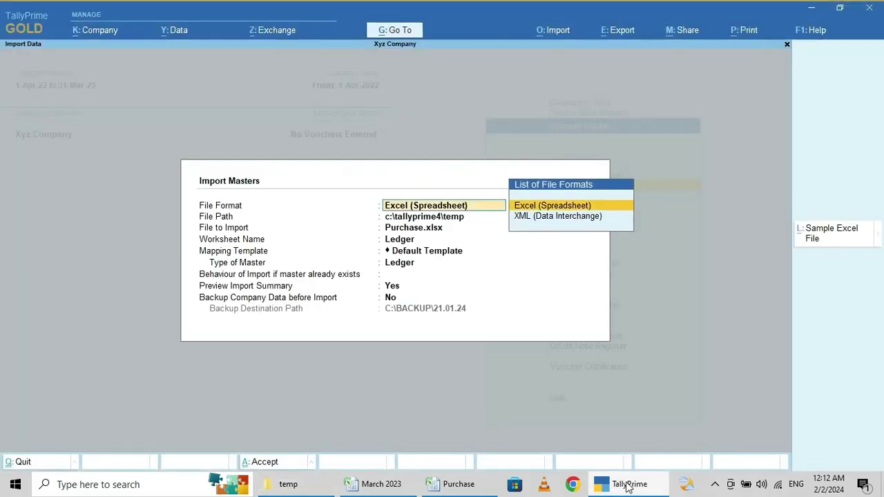
key(Return)
key(Return)
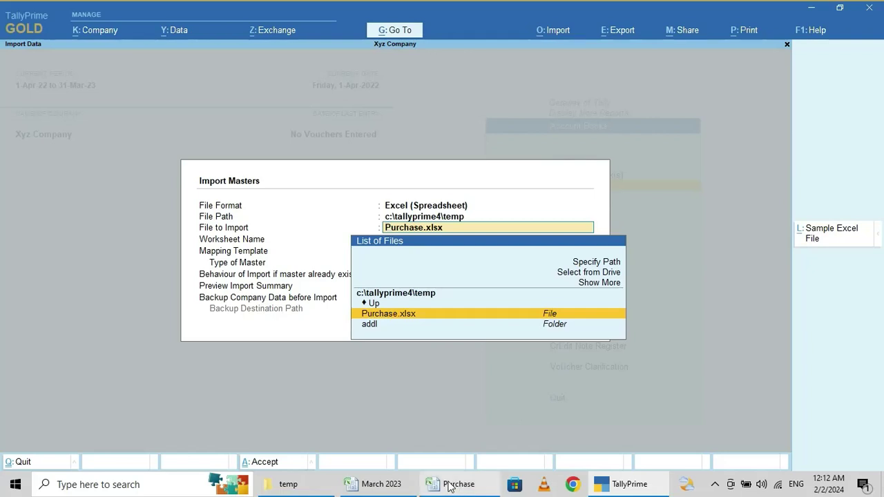
click(297, 482)
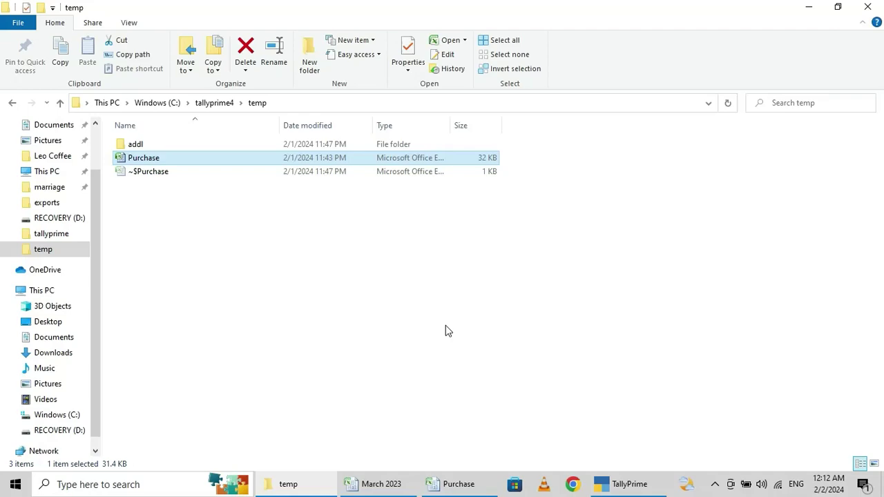
click(474, 484)
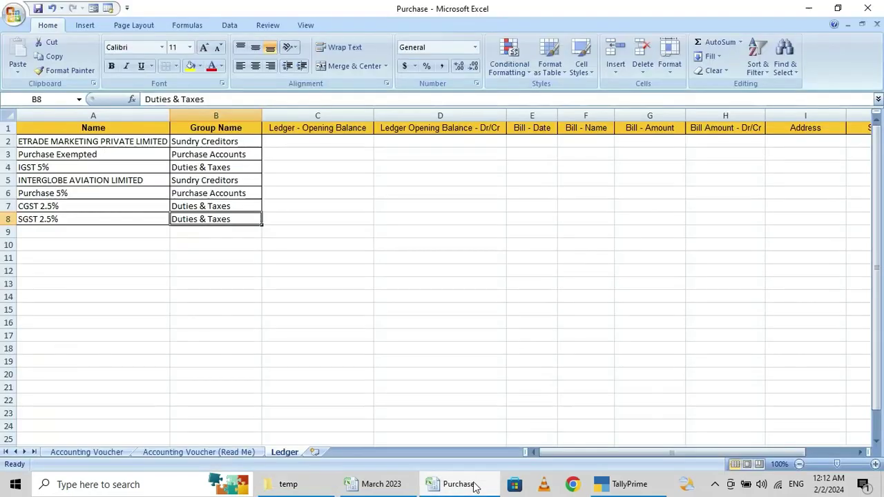
click(626, 485)
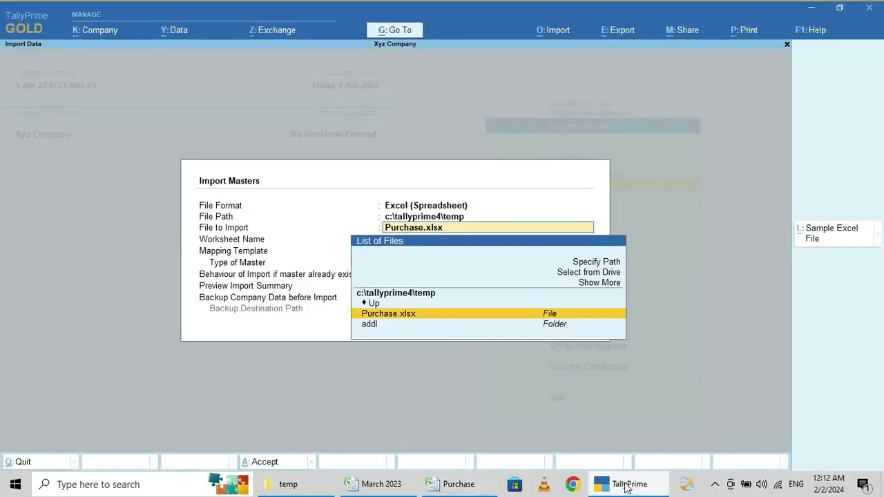
key(Return)
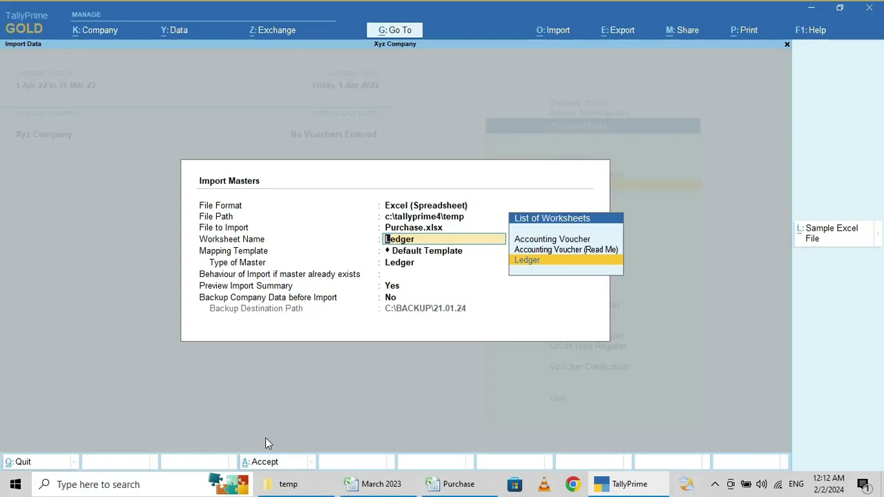
Review the Ledger and Accounting Voucher sheets of Purchase.xlsx in Excel
click(444, 488)
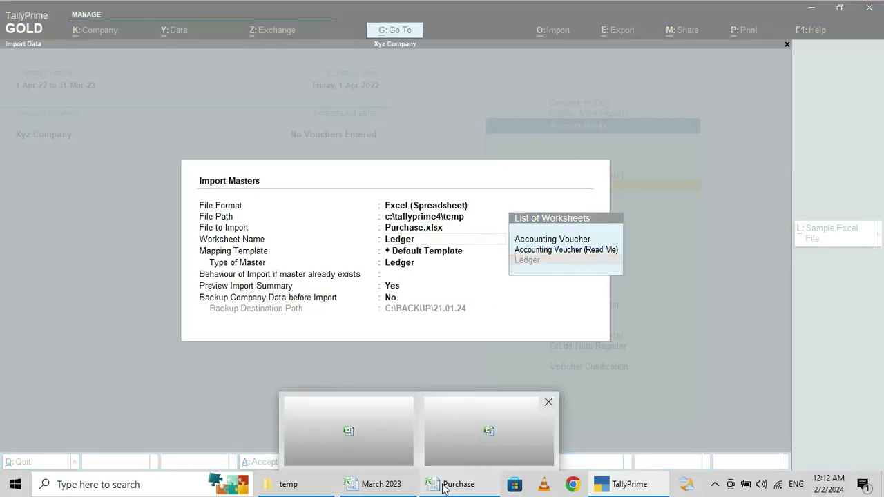
click(349, 442)
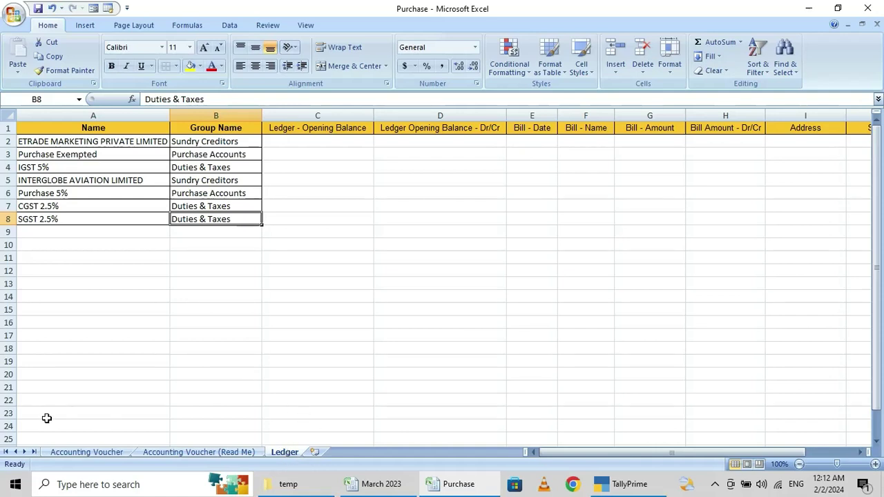
click(88, 453)
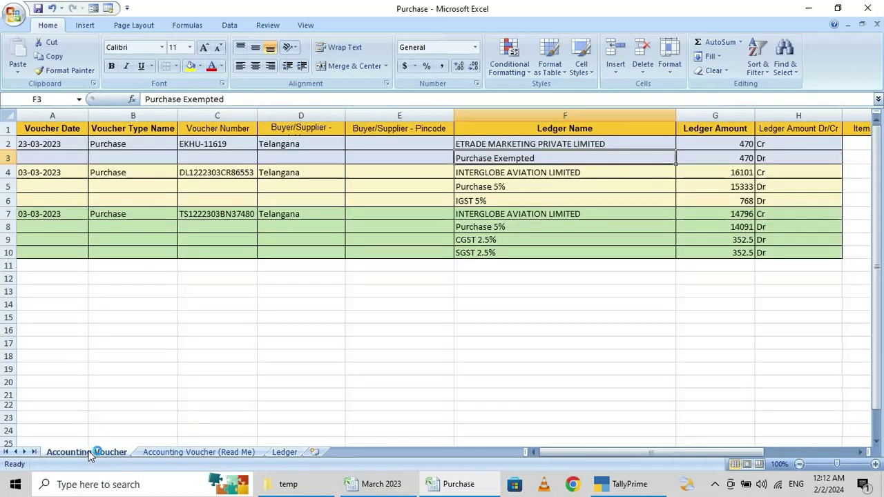
click(288, 453)
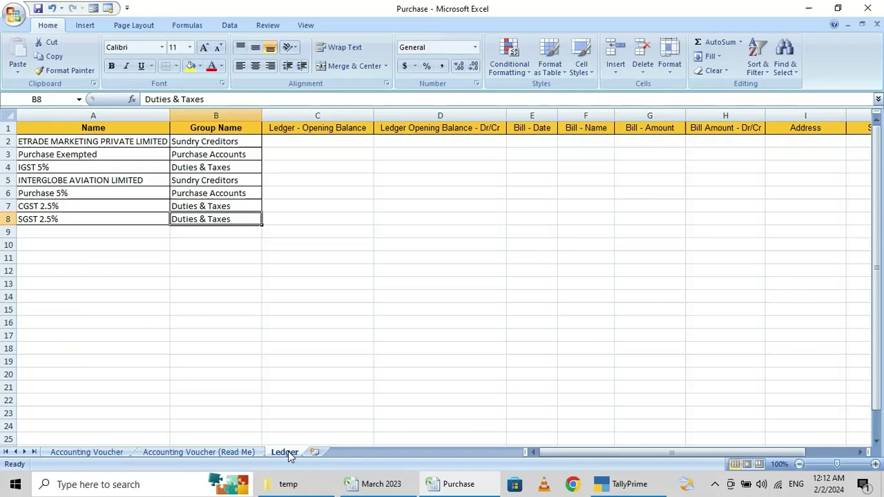
Import Ledger-type masters from worksheet Ledger with Default Template, ignoring duplicates
click(625, 486)
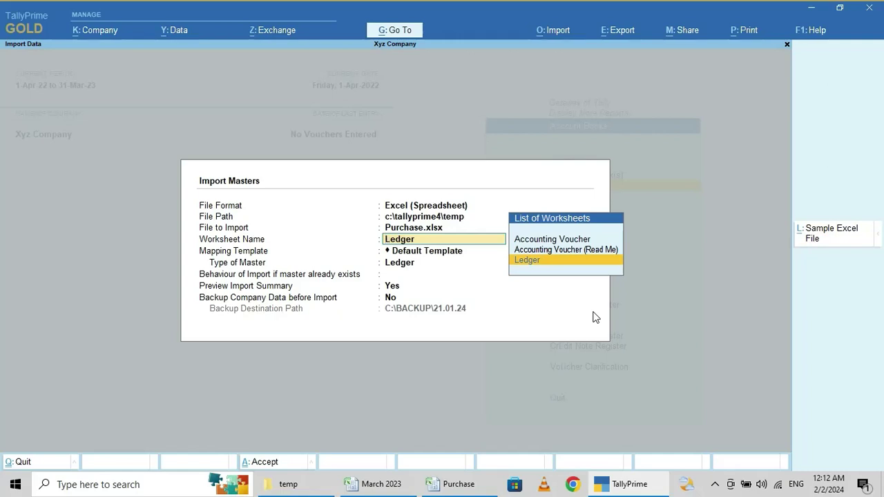
key(Return)
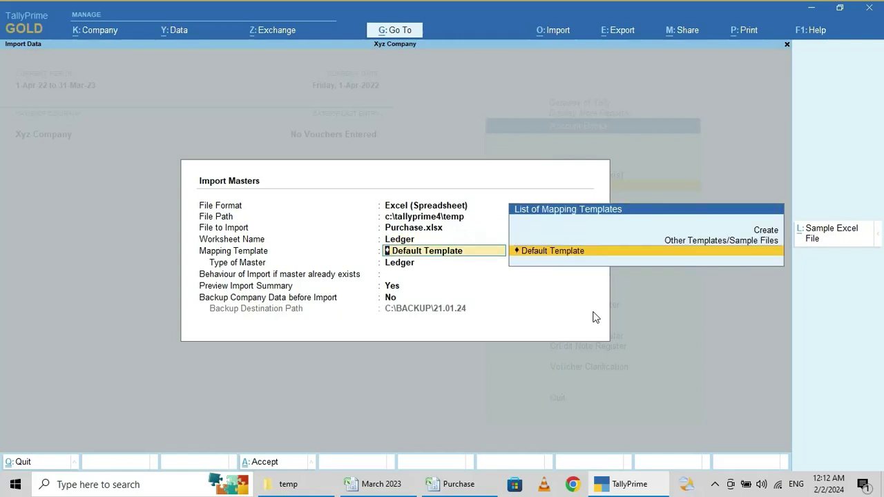
key(Return)
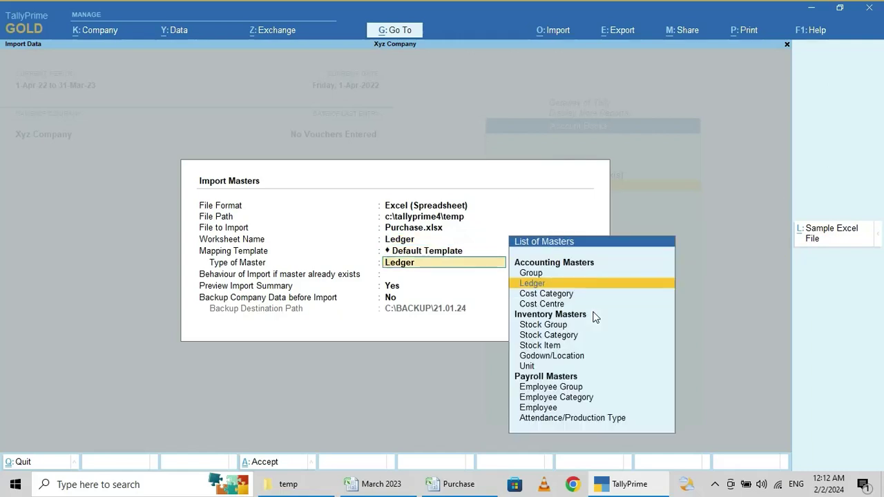
key(Return)
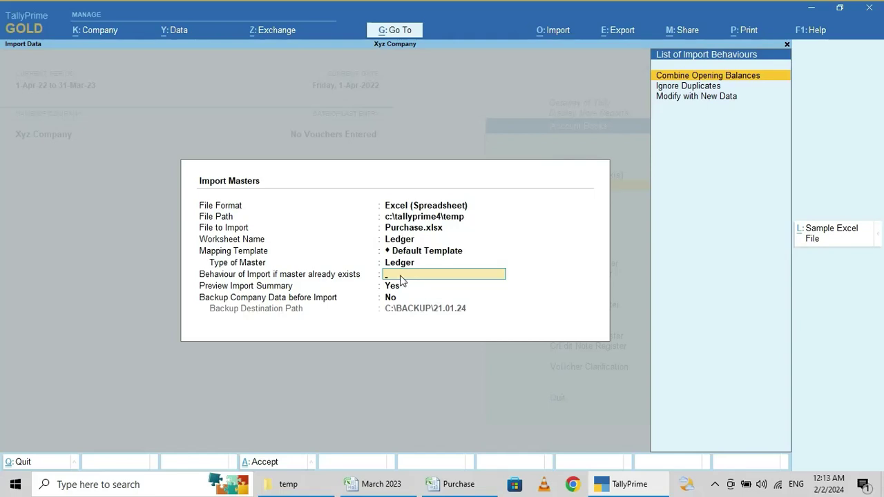
key(Return)
key(Return)
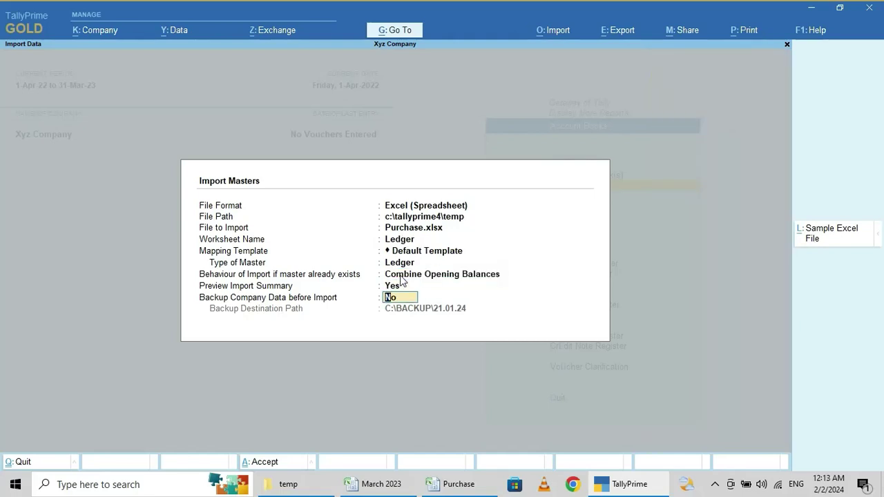
key(Up)
key(Up)
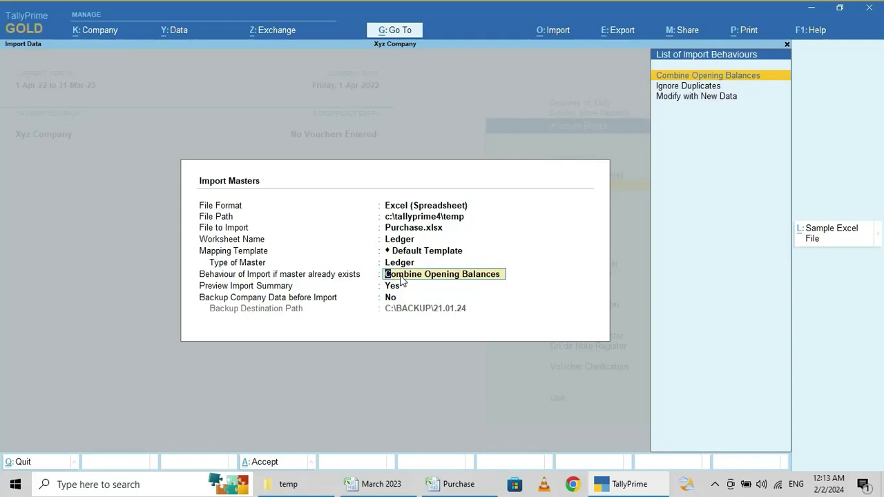
key(Down)
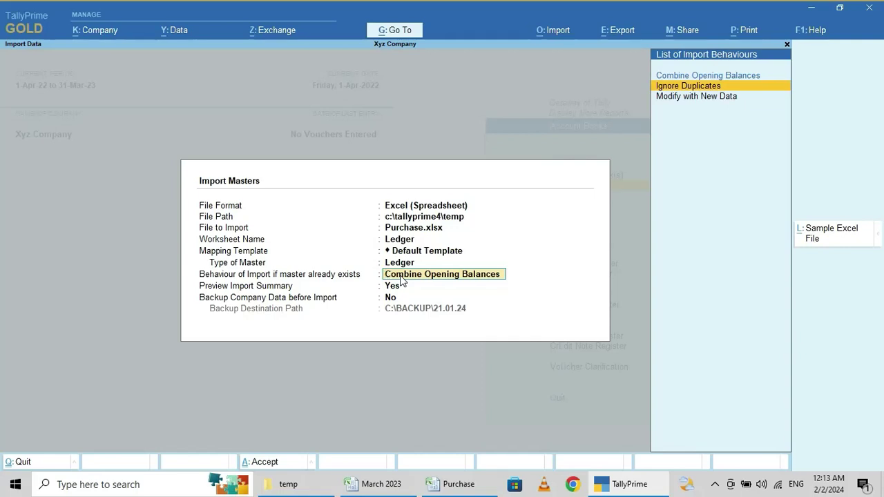
click(669, 88)
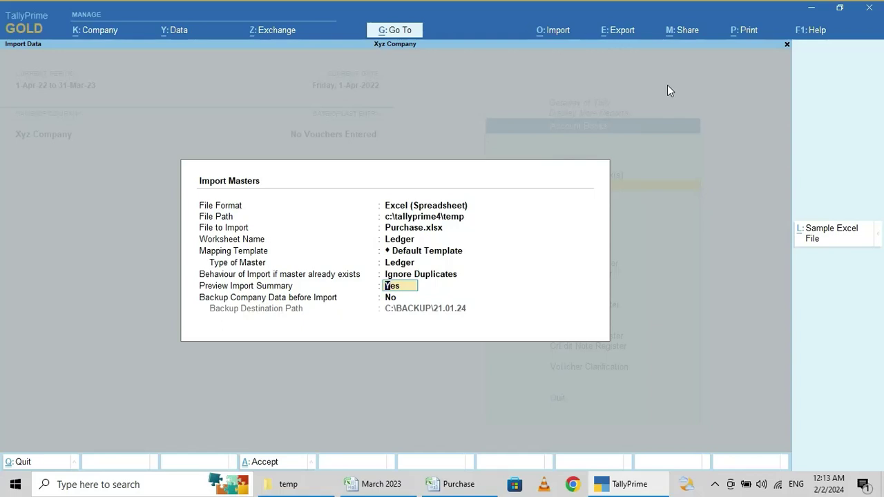
key(Return)
key(Return)
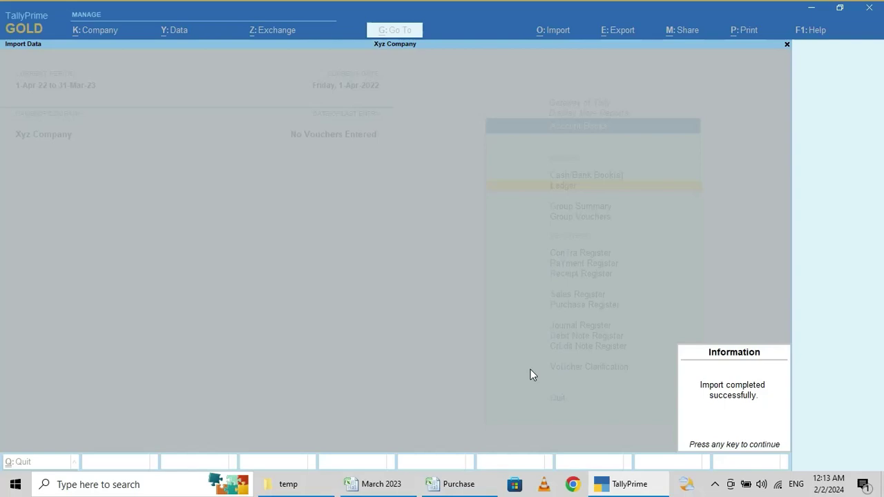
key(Return)
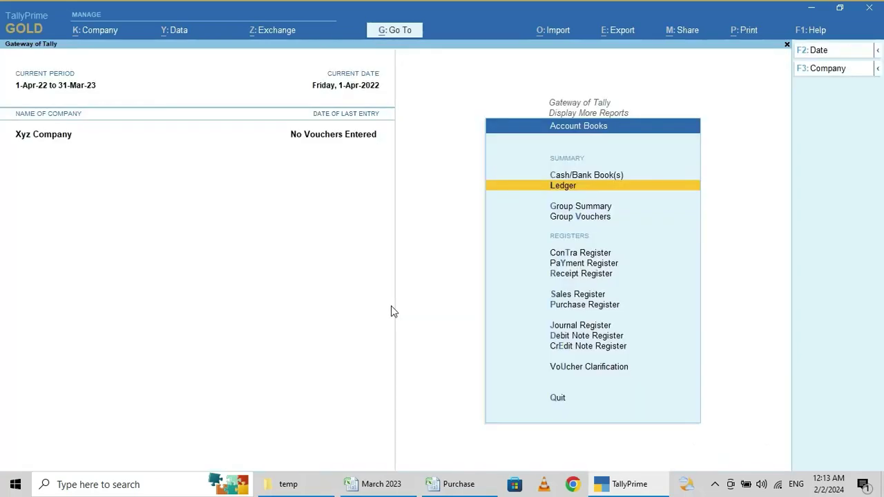
key(Return)
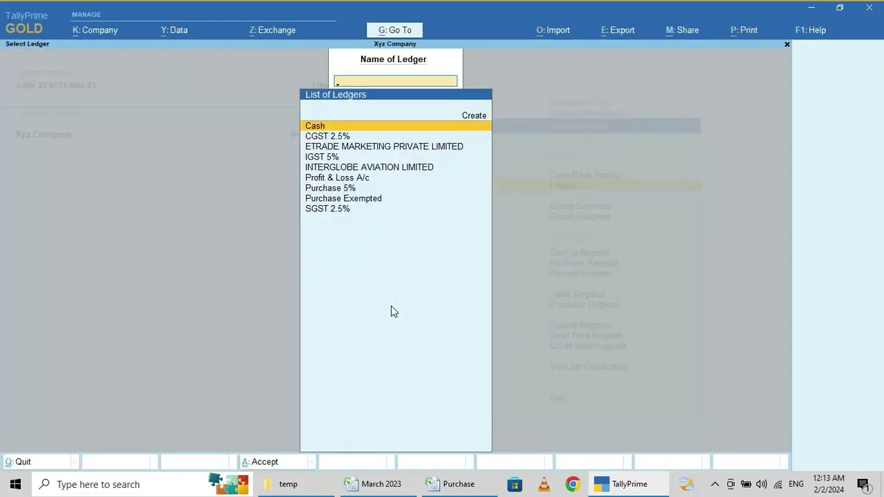
key(Down)
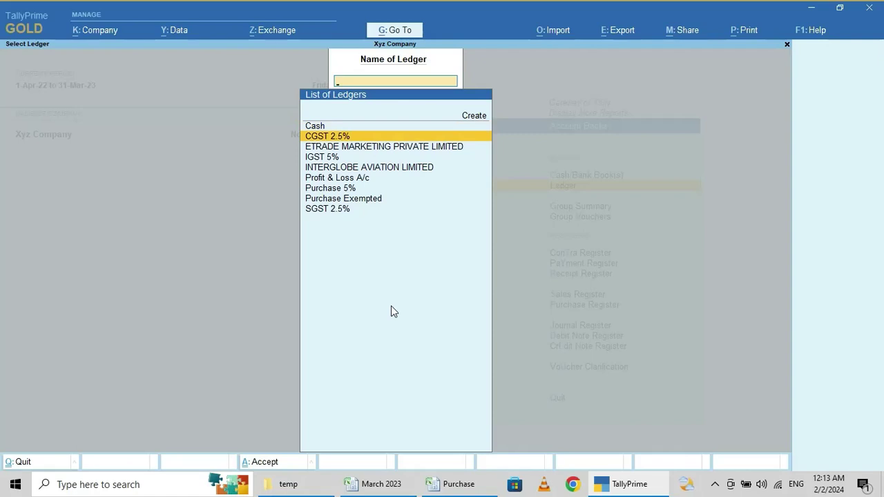
key(Down)
key(Down)
key(Down)
key(Down)
key(Down)
key(Down)
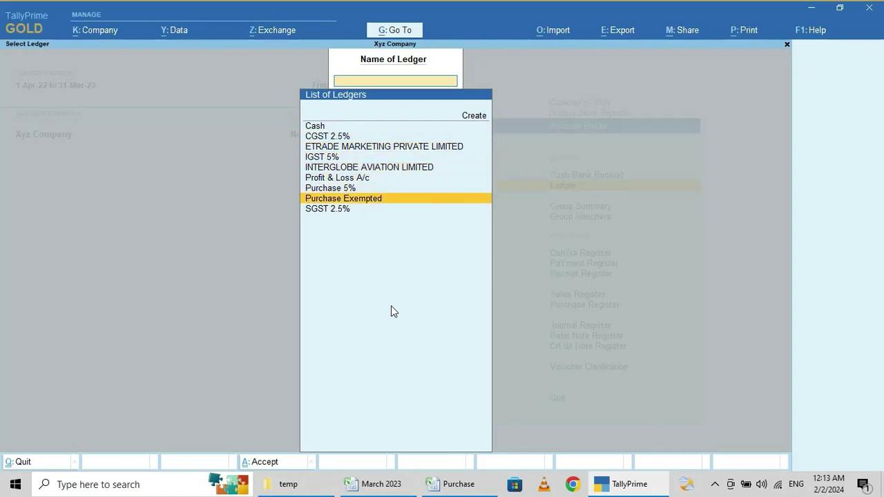
key(Down)
key(Escape)
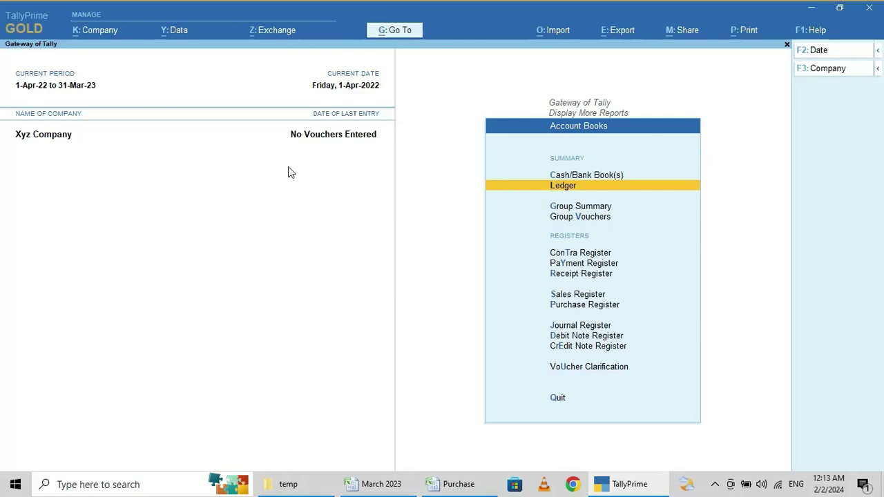
Import transactions from Purchase.xlsx's Accounting Voucher worksheet using the Default Template
click(555, 29)
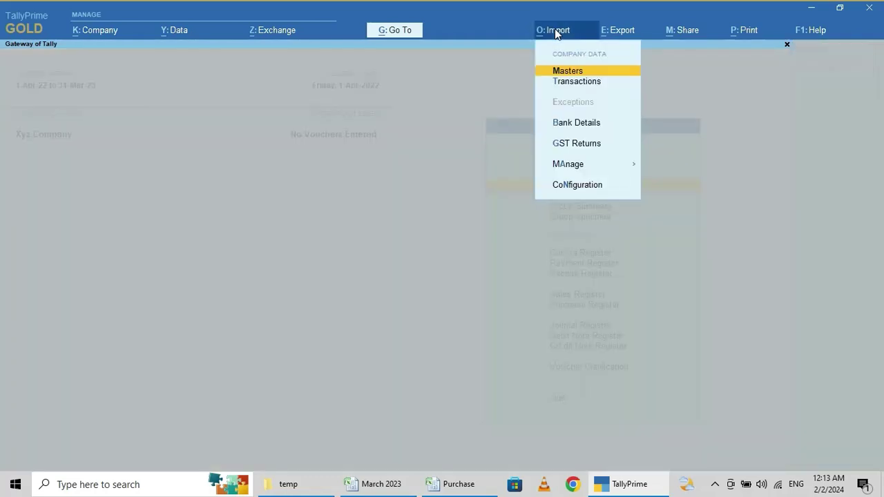
key(Down)
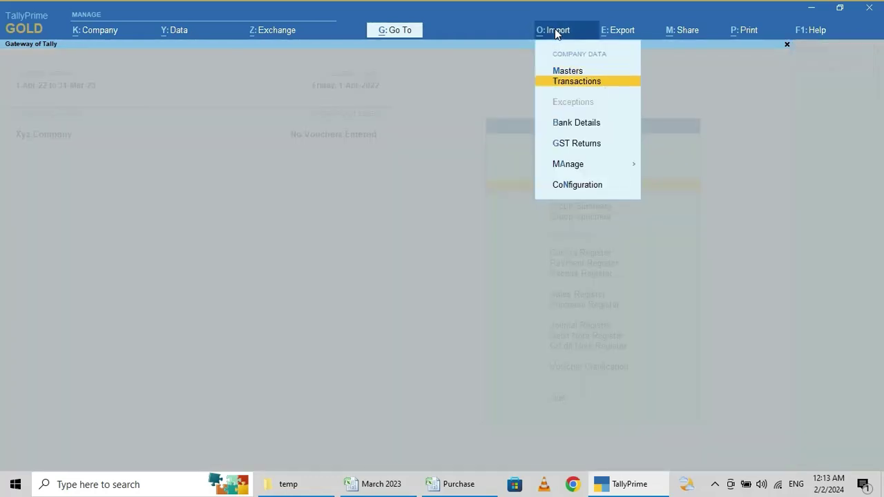
key(Return)
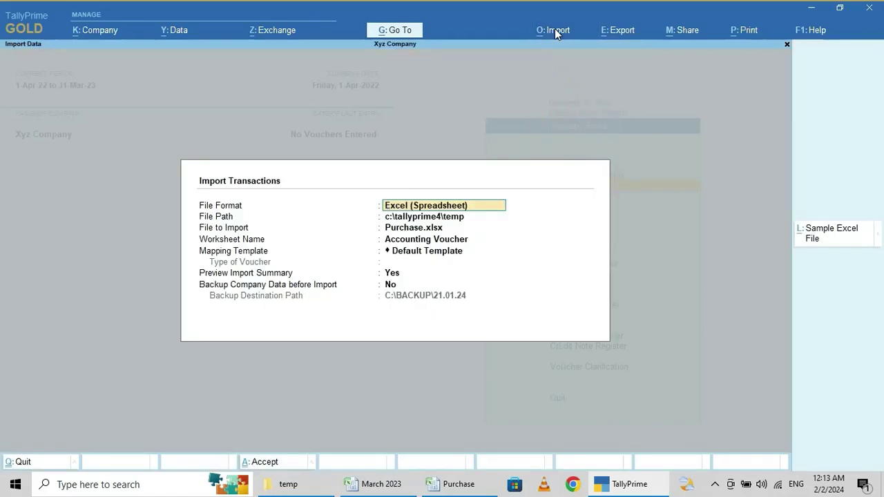
key(Return)
key(Return)
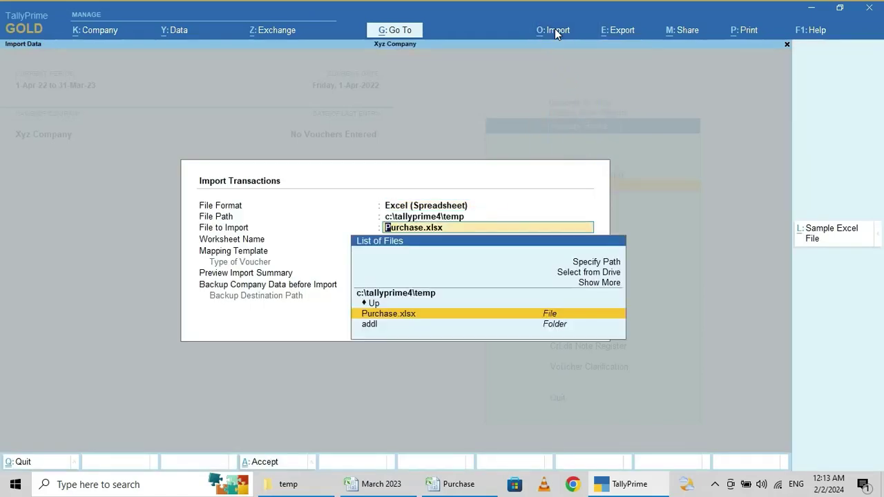
key(Return)
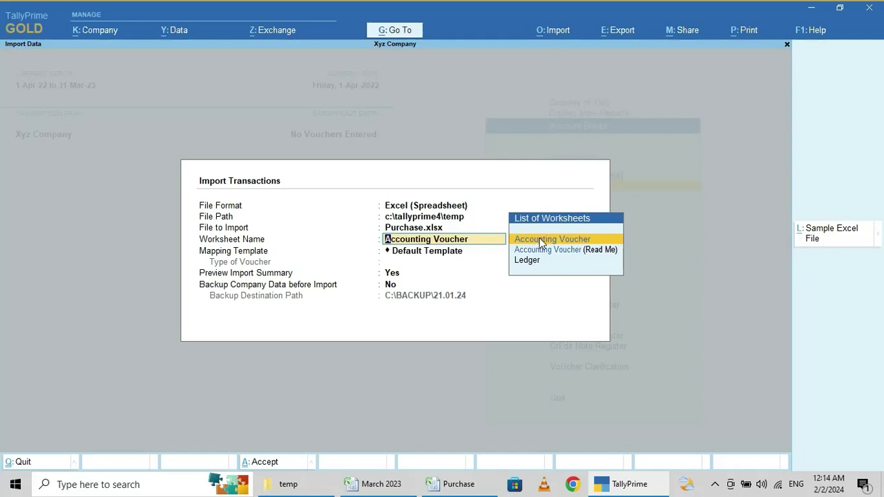
click(540, 240)
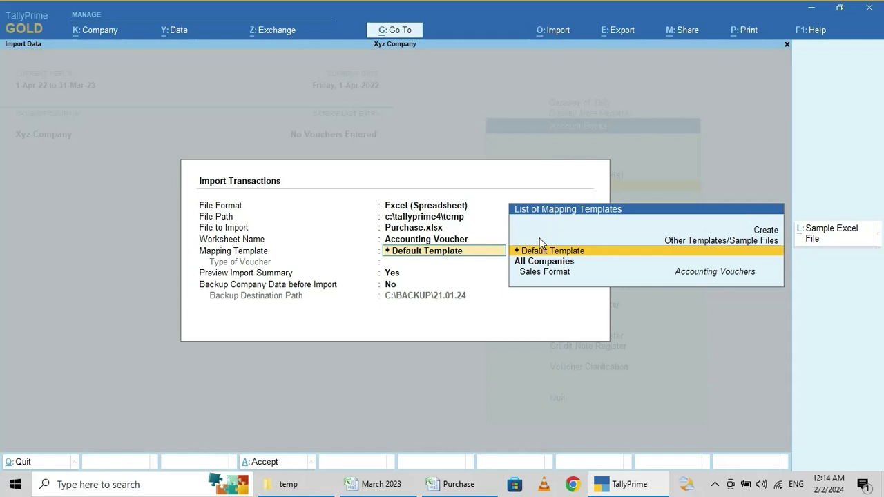
key(Return)
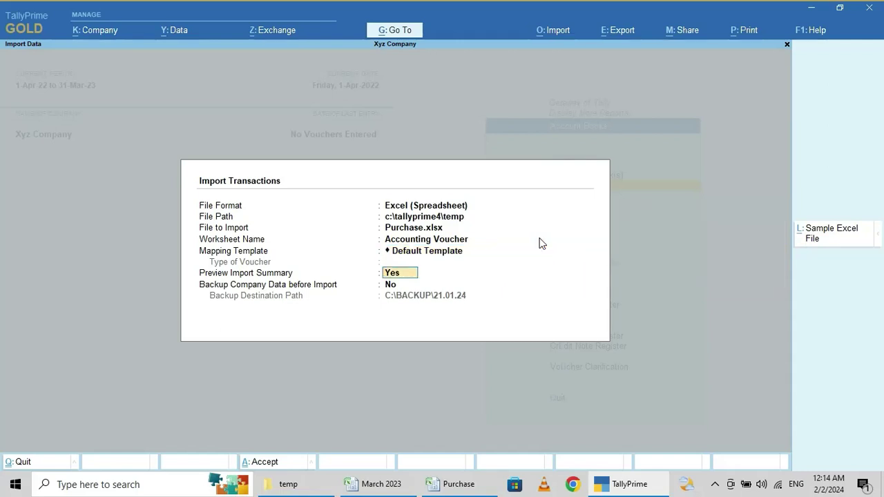
key(Return)
key(Return)
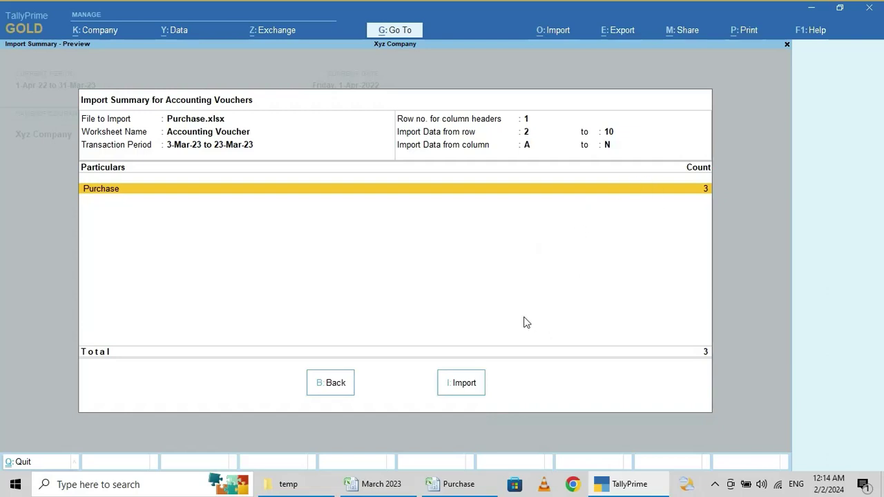
Import the three purchase vouchers and view March in the Purchase Register
click(461, 386)
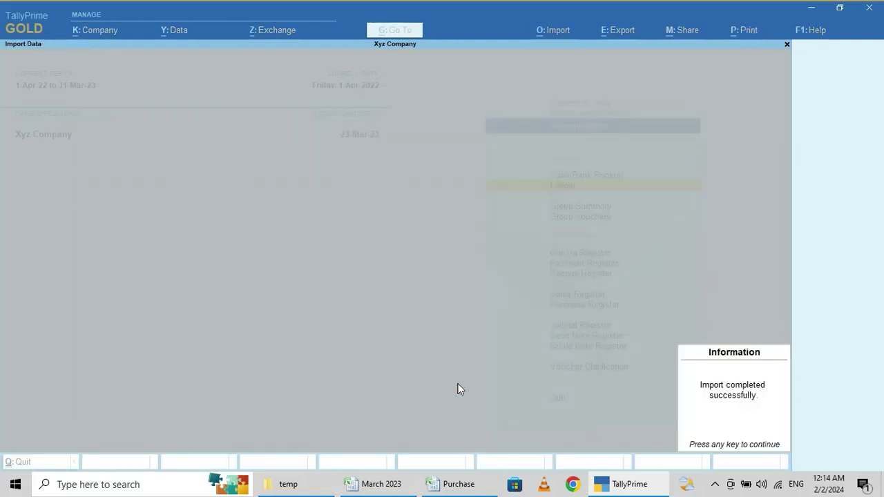
key(Return)
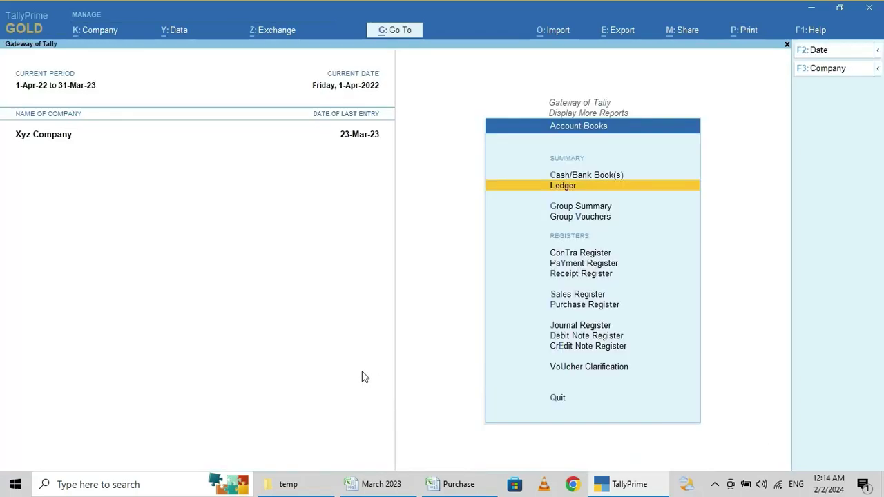
key(Down)
key(Down)
key(Down)
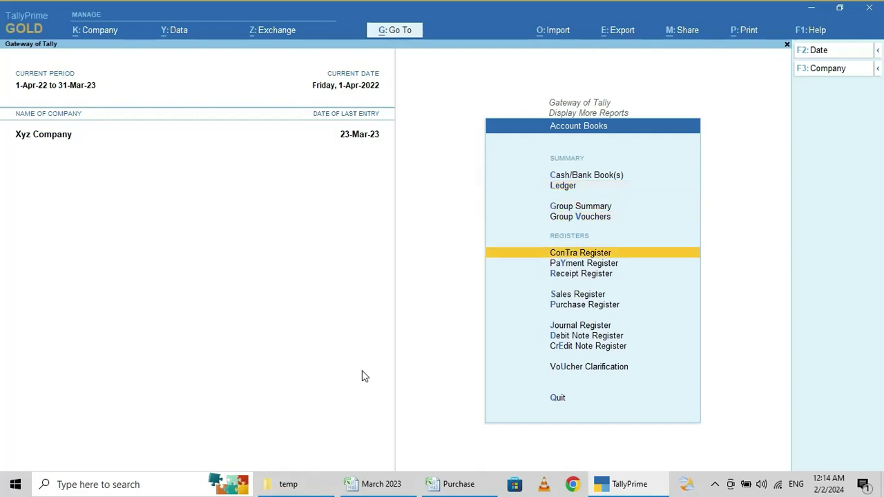
key(Down)
key(Down)
key(Down)
key(Down)
key(Return)
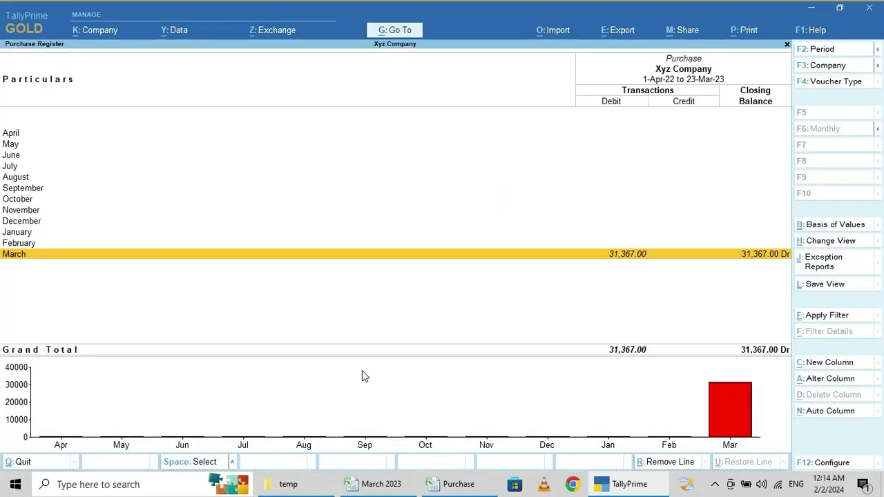
key(Return)
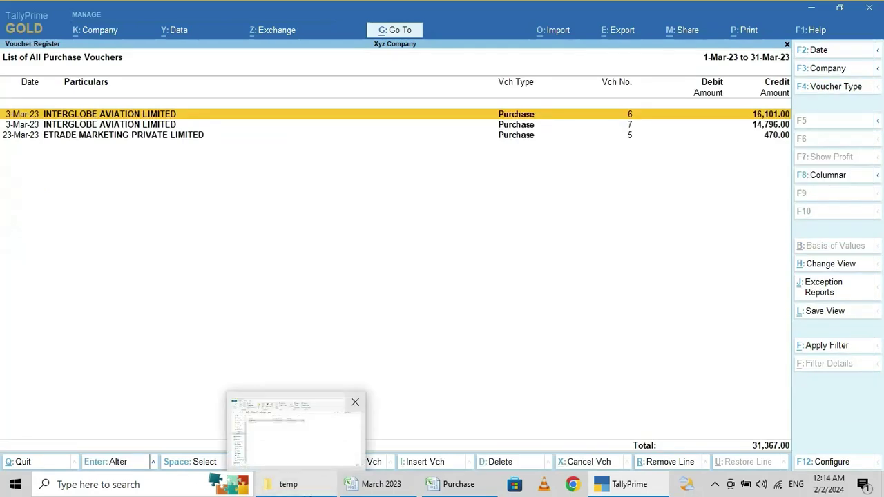
Find the ETRADE MARKETING voucher and its 470 invoice in the March 2023 workbook
key(Down)
key(Down)
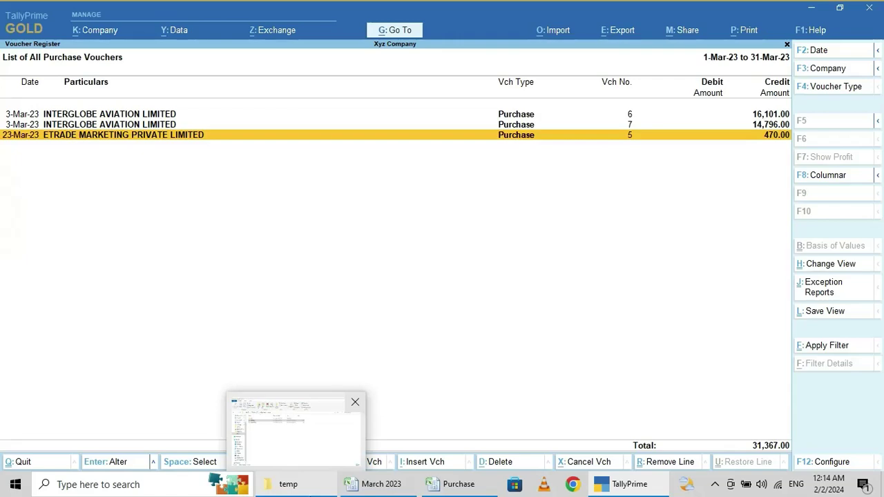
mouse_move(382, 484)
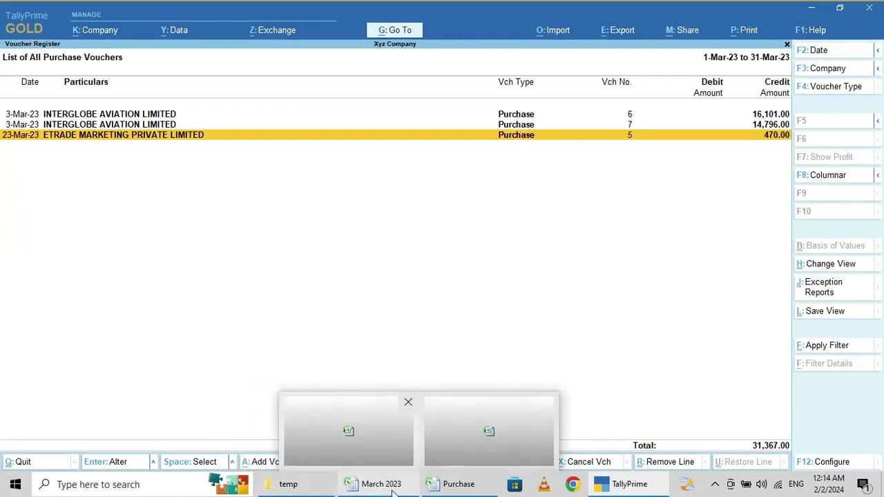
click(393, 487)
key(Up)
key(Up)
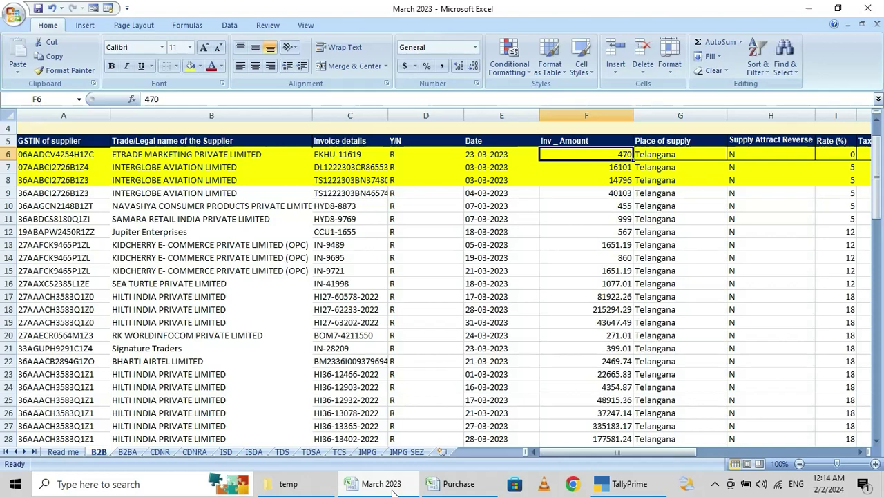
Open the ETRADE purchase voucher, then page on to Interglobe voucher No. 7
click(453, 483)
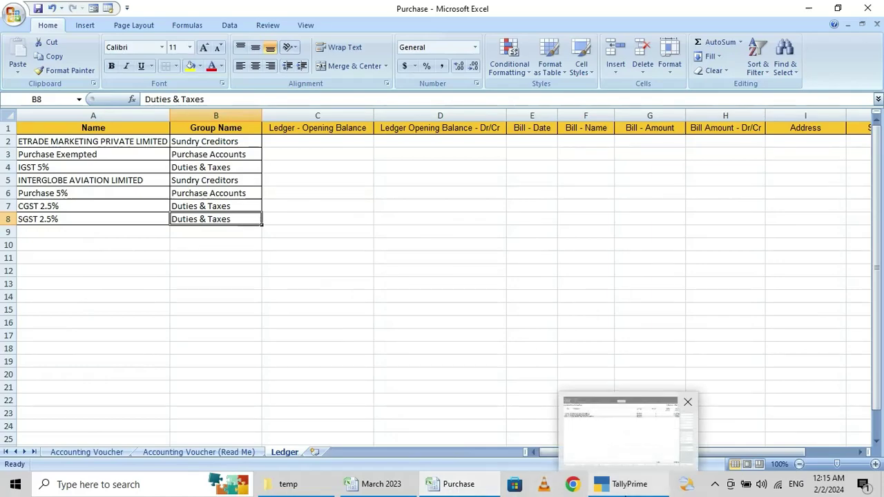
click(622, 484)
key(Return)
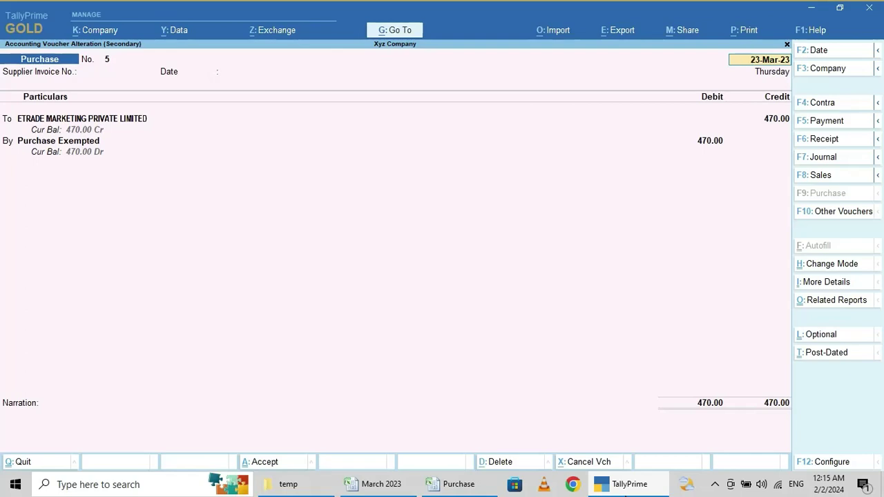
key(Page_Down)
mouse_move(459, 485)
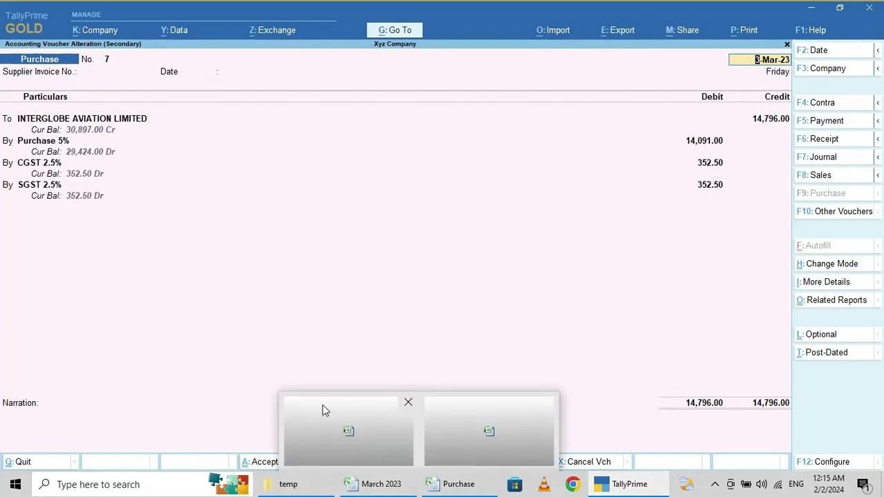
Locate the Interglobe 14796 invoice's 14091 taxable value on row 8 of March 2023
click(444, 484)
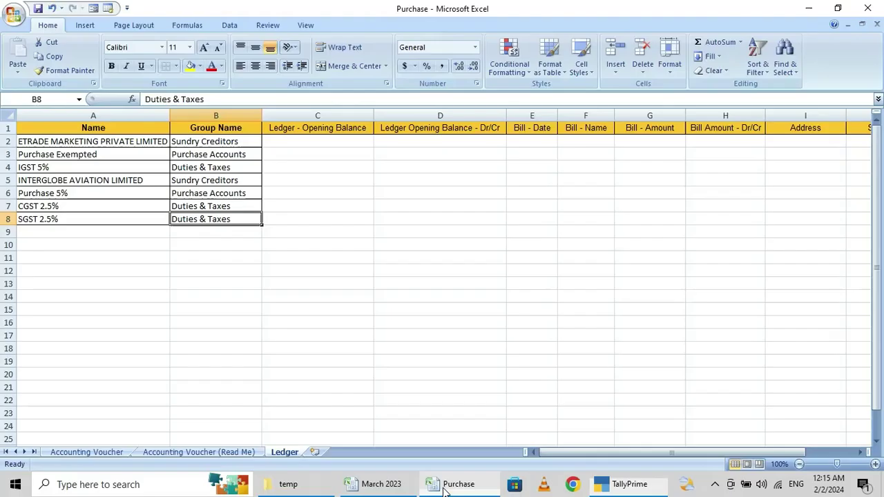
click(384, 488)
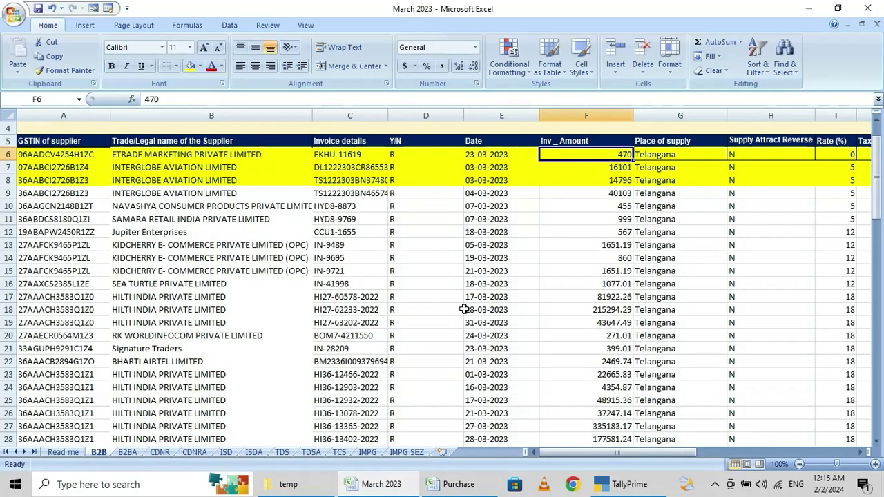
key(Down)
key(Down)
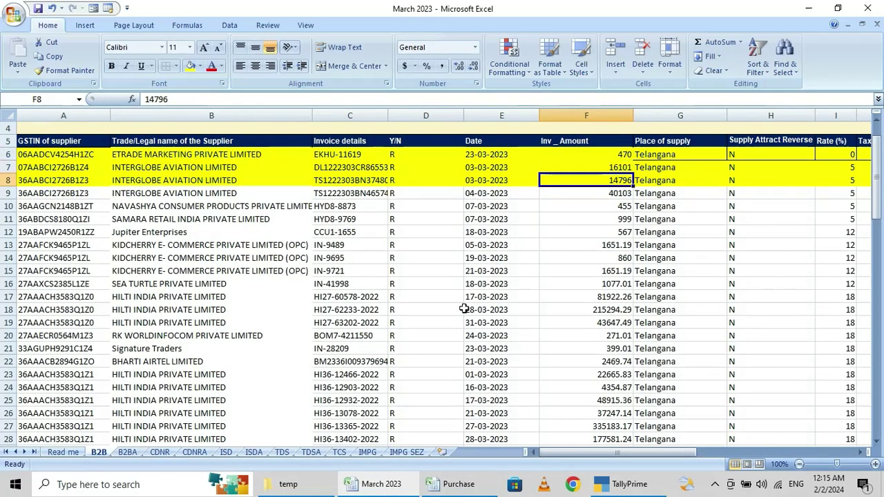
key(Right)
key(Right)
key(Right)
key(Left)
key(Right)
key(Right)
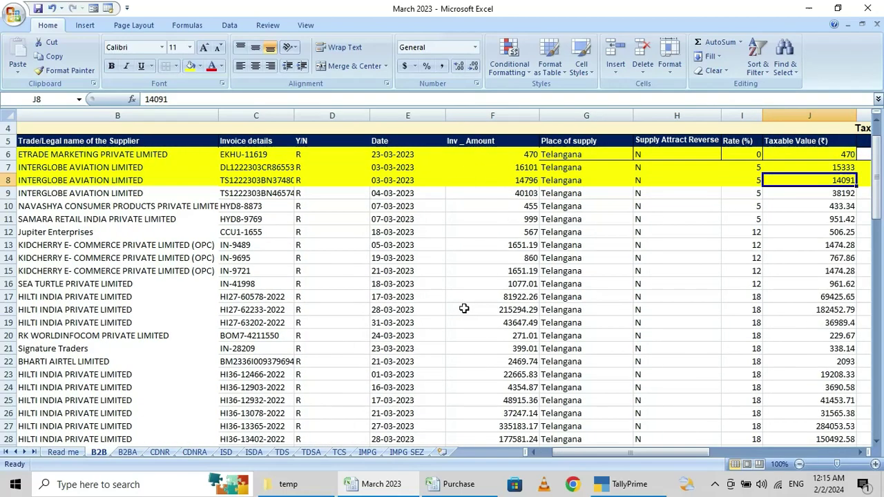
key(Right)
key(Left)
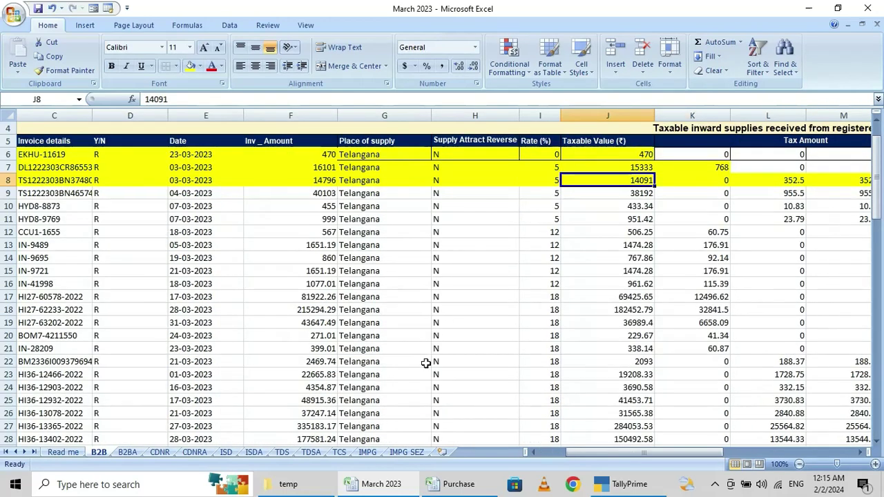
Page back to Interglobe voucher No. 6: Purchase 5% 15,333 plus IGST 768
click(640, 484)
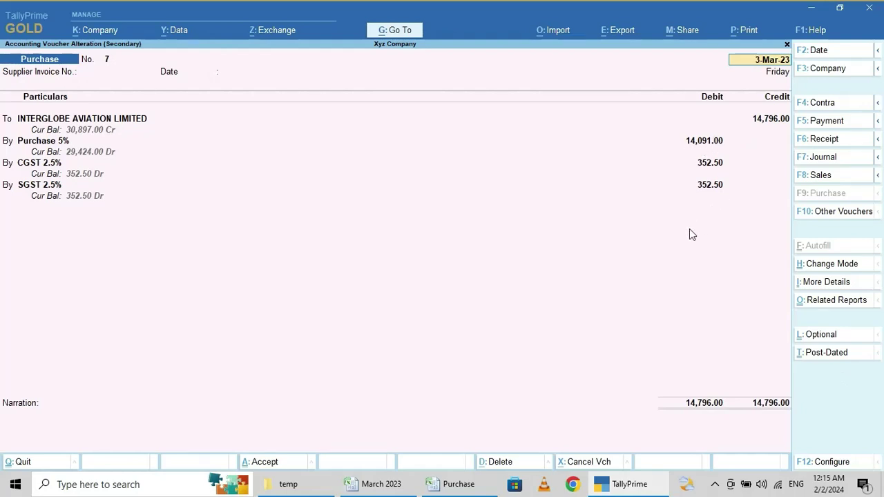
key(Page_Up)
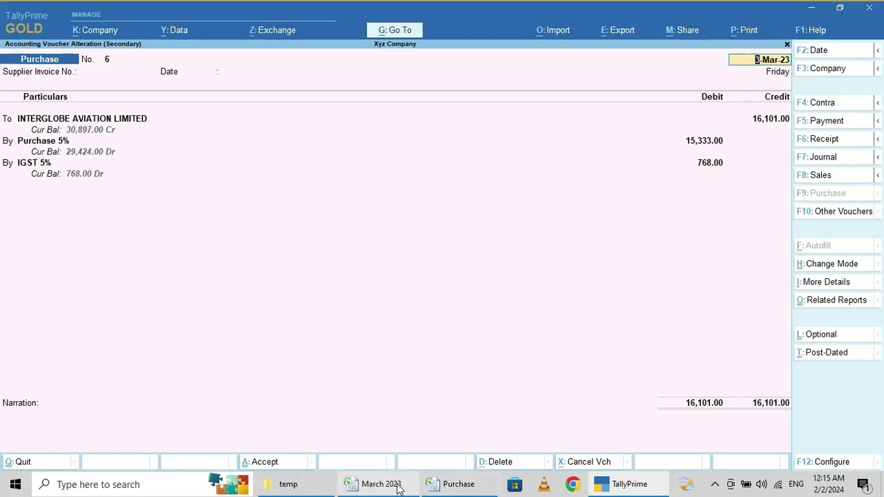
mouse_move(377, 484)
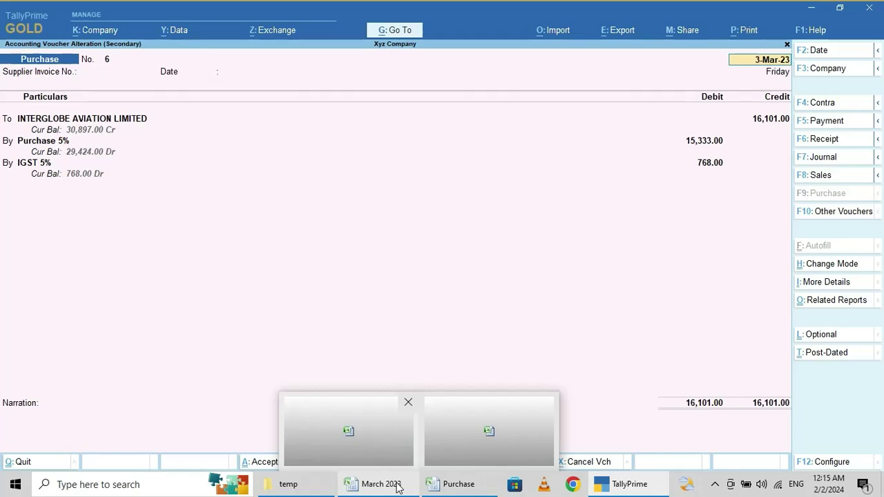
click(398, 488)
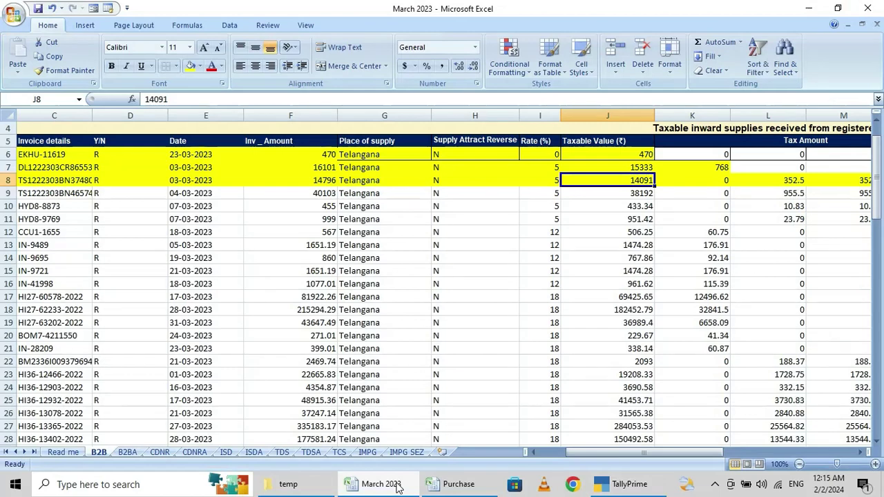
key(Up)
key(Left)
key(Left)
key(Left)
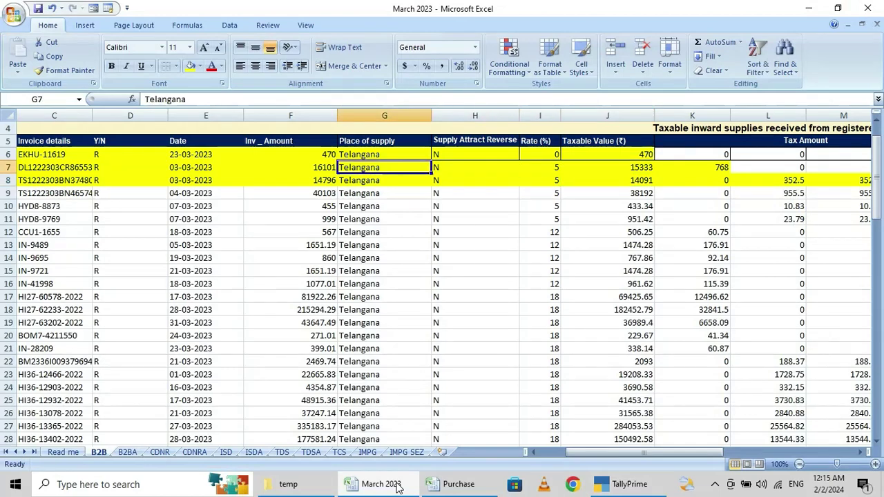
key(Left)
key(Right)
key(Right)
key(Right)
key(Right)
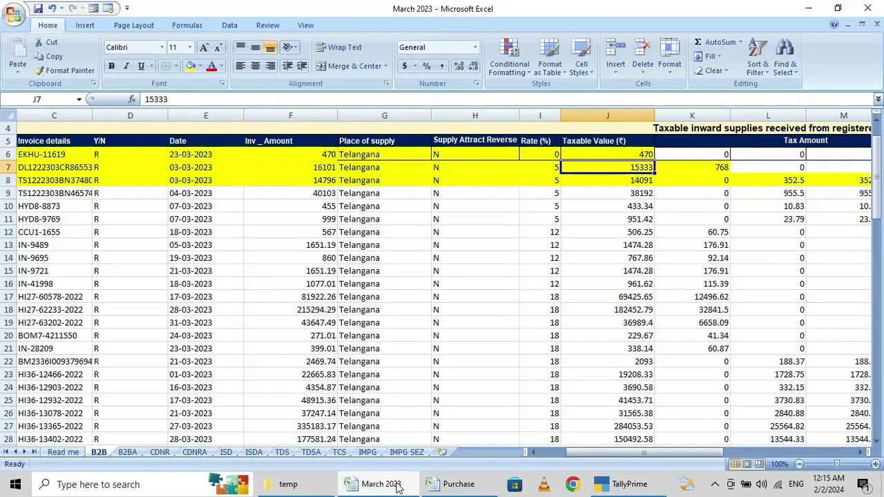
key(Right)
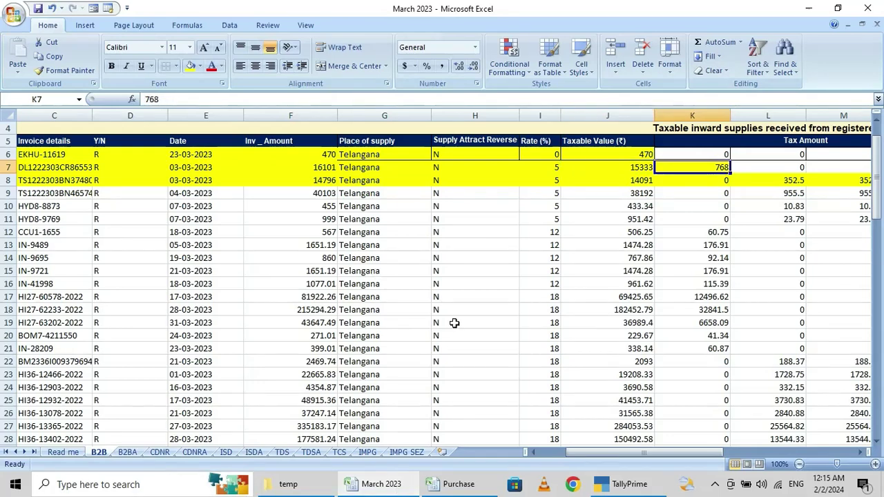
click(716, 488)
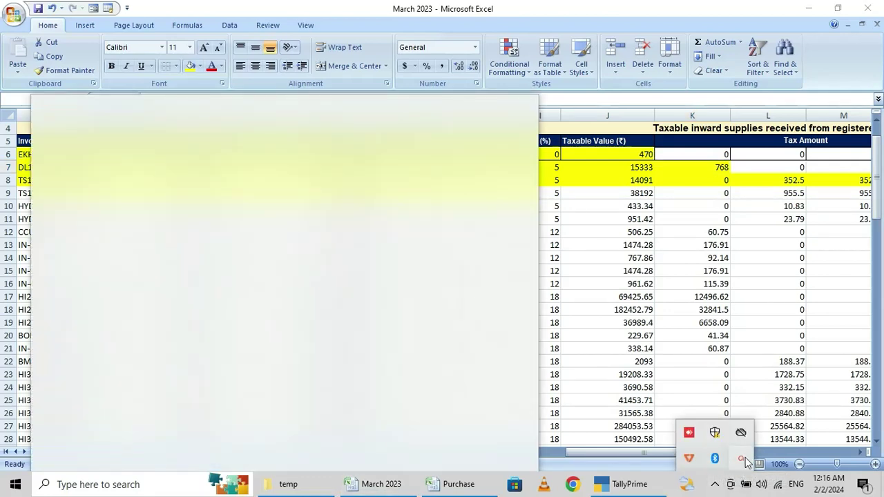
click(745, 460)
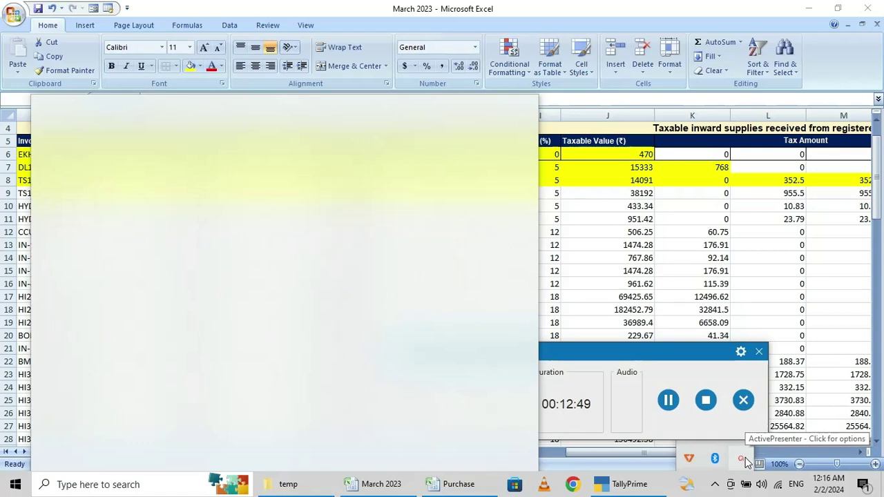
click(706, 402)
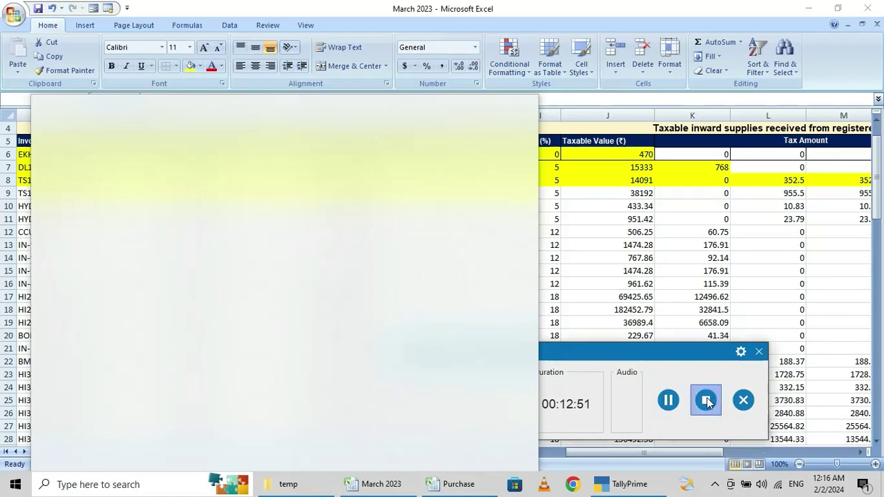